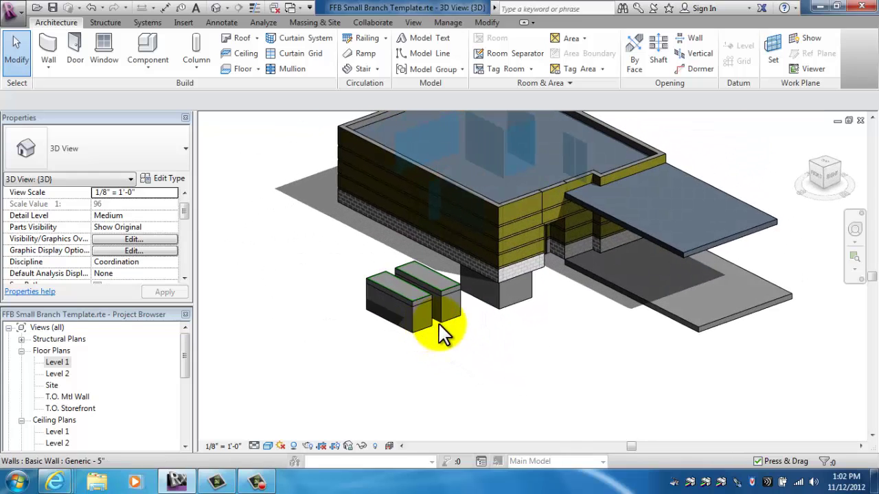
Examine the foundation blocks and the other sides of the building in the 3D view.
{"action": "scroll", "coordinate": [501, 303], "scroll_direction": "up", "scroll_amount": 3}
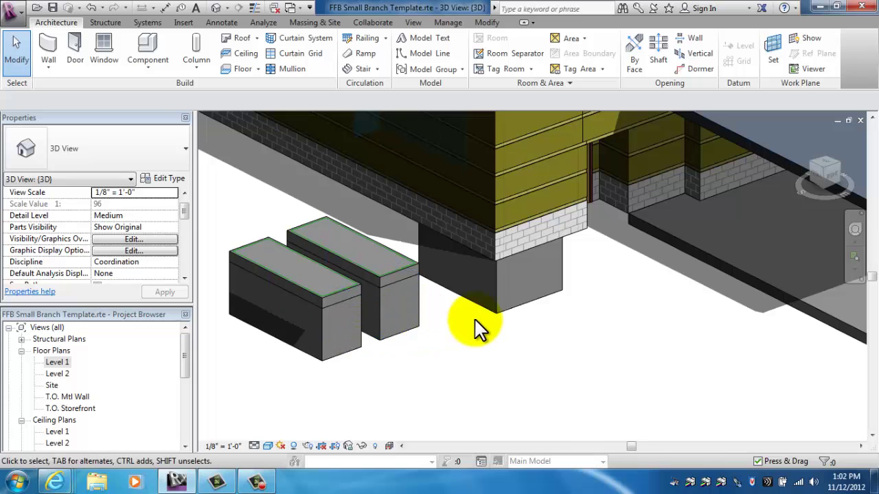
{"action": "scroll", "coordinate": [475, 320], "scroll_direction": "down", "scroll_amount": 5}
{"action": "middle_click_drag", "start_coordinate": [471, 334], "coordinate": [676, 357], "text": "shift"}
{"action": "middle_click_drag", "start_coordinate": [543, 379], "coordinate": [643, 378], "text": "shift"}
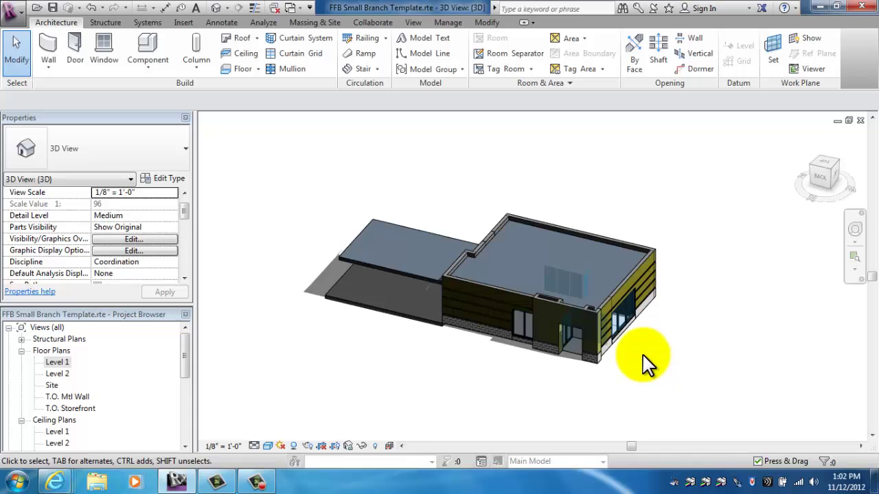
{"action": "middle_click_drag", "start_coordinate": [642, 364], "coordinate": [662, 374]}
{"action": "scroll", "coordinate": [645, 364], "scroll_direction": "down", "scroll_amount": 2}
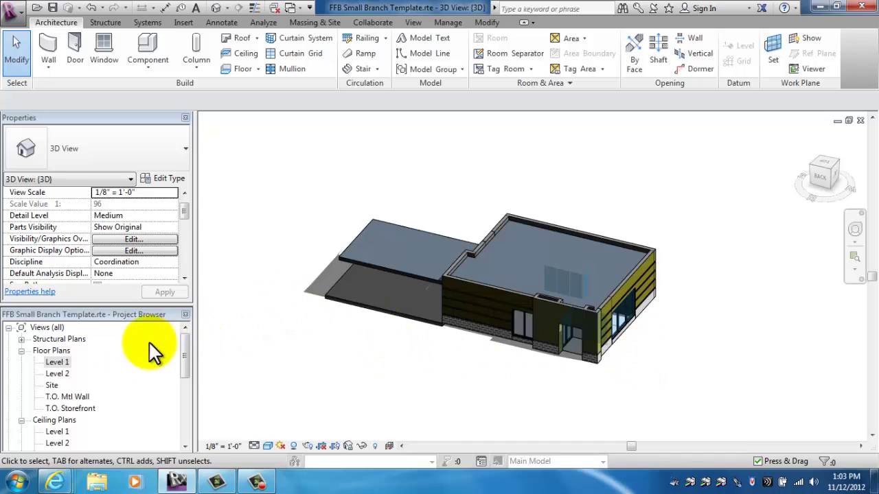
Delete the Level 2 floor plan view from the project.
{"action": "left_click", "coordinate": [66, 374]}
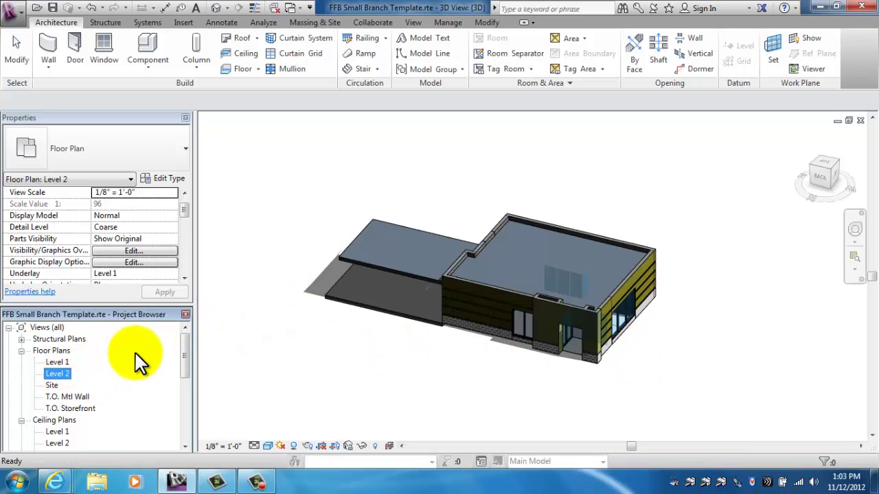
{"action": "right_click", "coordinate": [49, 375]}
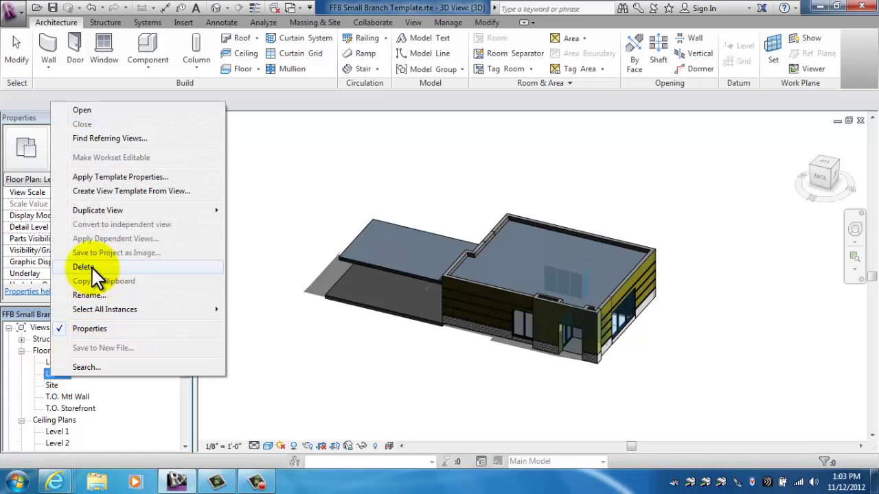
{"action": "left_click", "coordinate": [86, 267]}
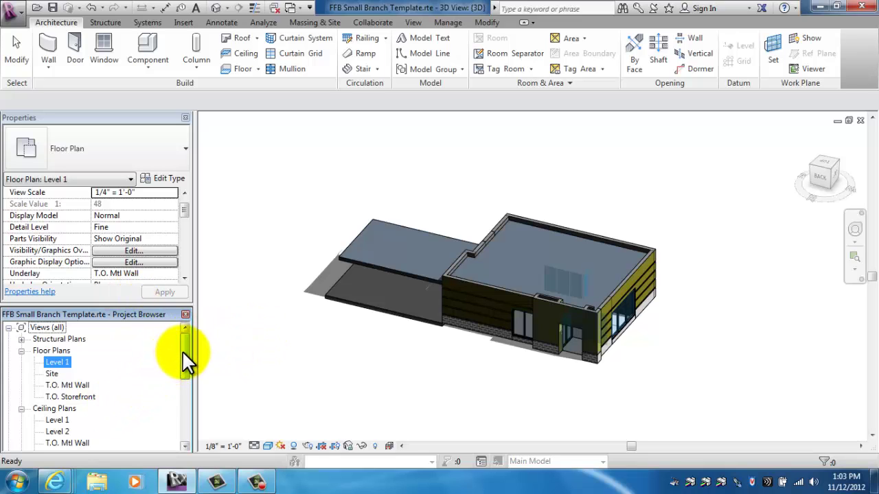
Open the North elevation and bring the level heads beside the building into close view.
{"action": "left_click_drag", "start_coordinate": [183, 349], "coordinate": [183, 392]}
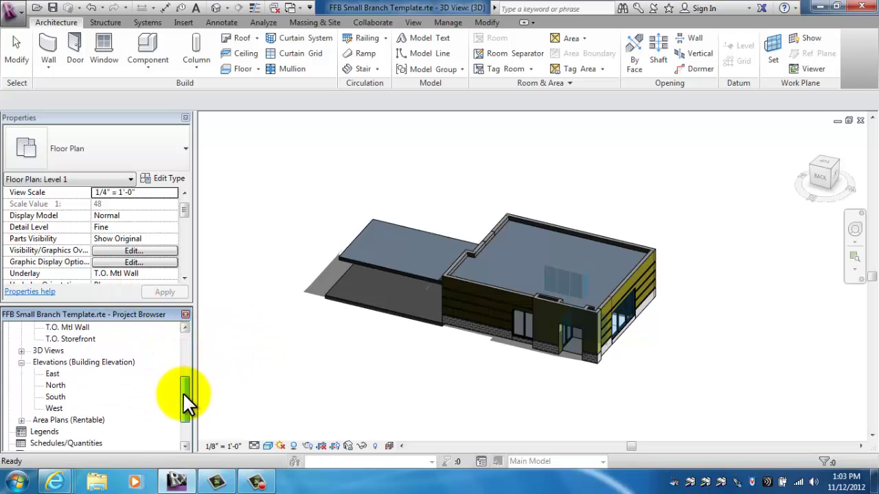
{"action": "double_click", "coordinate": [56, 386]}
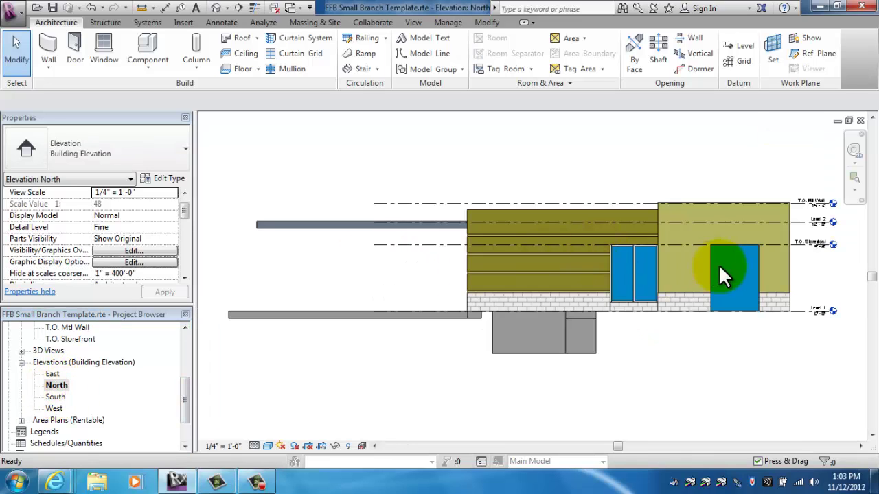
{"action": "middle_click_drag", "start_coordinate": [755, 273], "coordinate": [716, 298]}
{"action": "scroll", "coordinate": [575, 265], "scroll_direction": "up", "scroll_amount": 6}
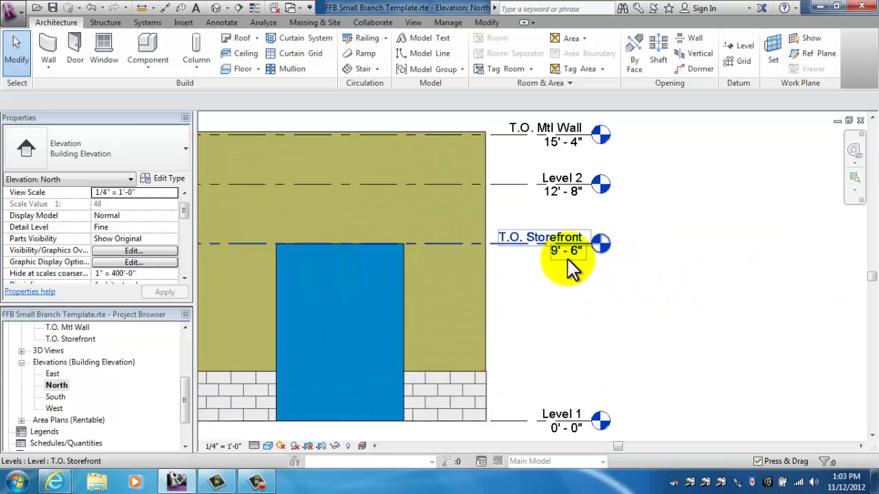
{"action": "middle_click_drag", "start_coordinate": [568, 260], "coordinate": [588, 215]}
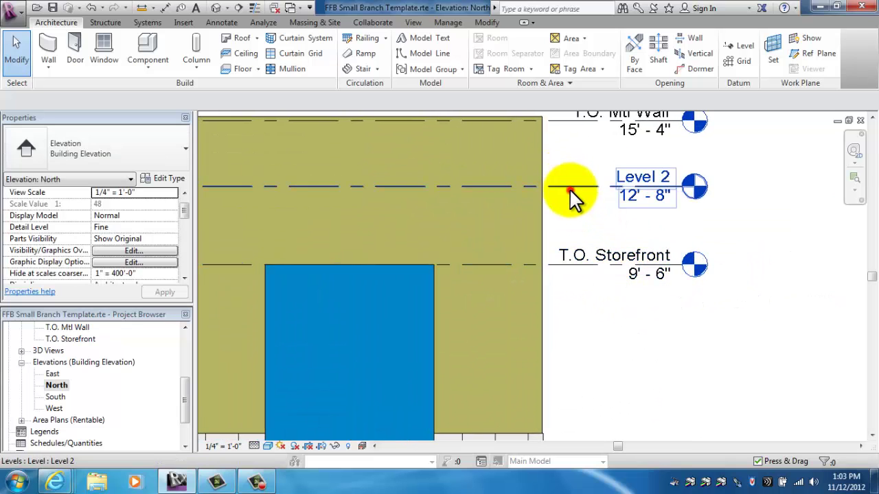
Delete the Level 2 level line from the North elevation, accepting the deletion of its associated view.
{"action": "left_click", "coordinate": [569, 186]}
{"action": "scroll", "coordinate": [557, 242], "scroll_direction": "down", "scroll_amount": 5}
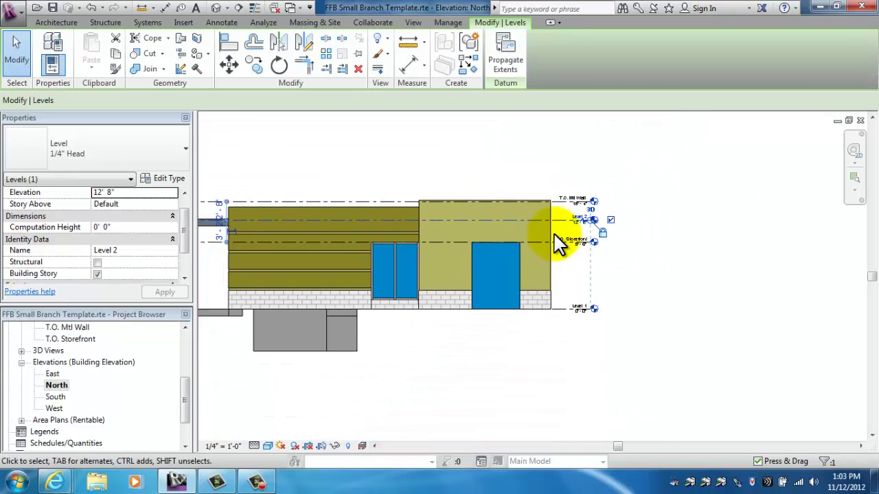
{"action": "middle_click_drag", "start_coordinate": [558, 241], "coordinate": [667, 255]}
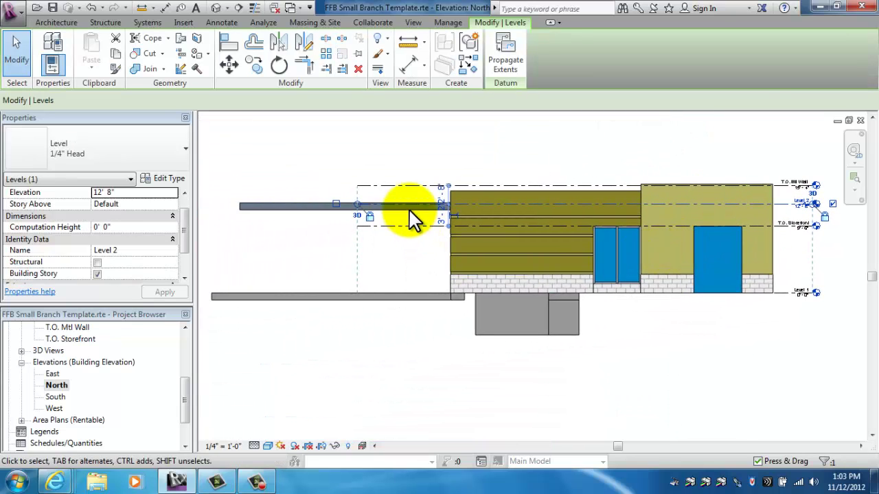
{"action": "scroll", "coordinate": [410, 218], "scroll_direction": "up", "scroll_amount": 5}
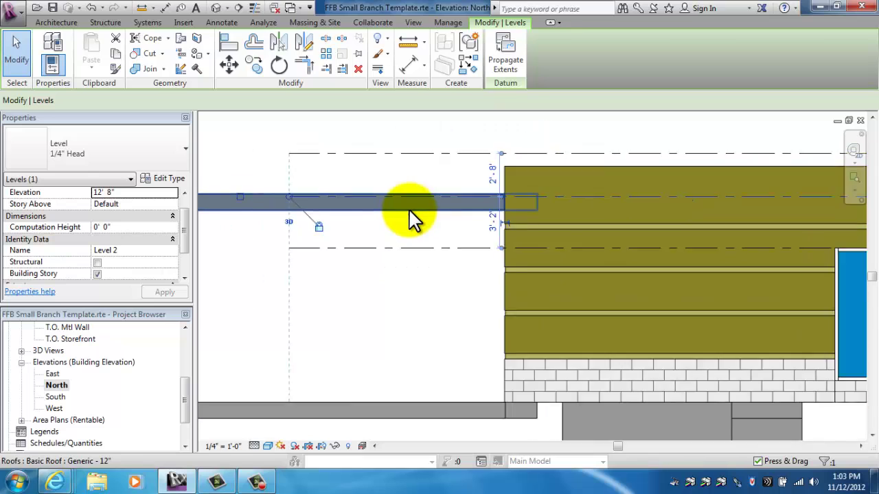
{"action": "scroll", "coordinate": [410, 218], "scroll_direction": "down", "scroll_amount": 5}
{"action": "middle_click_drag", "start_coordinate": [725, 239], "coordinate": [728, 261]}
{"action": "scroll", "coordinate": [716, 240], "scroll_direction": "up", "scroll_amount": 4}
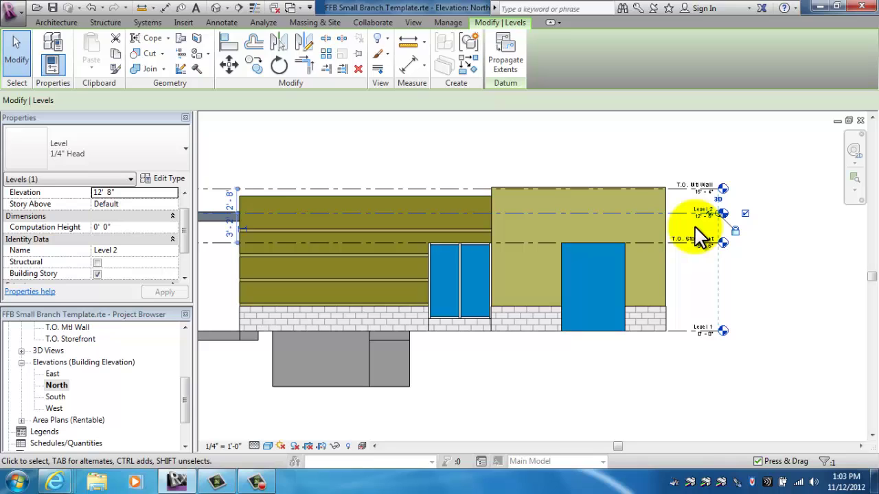
{"action": "key", "text": "Delete"}
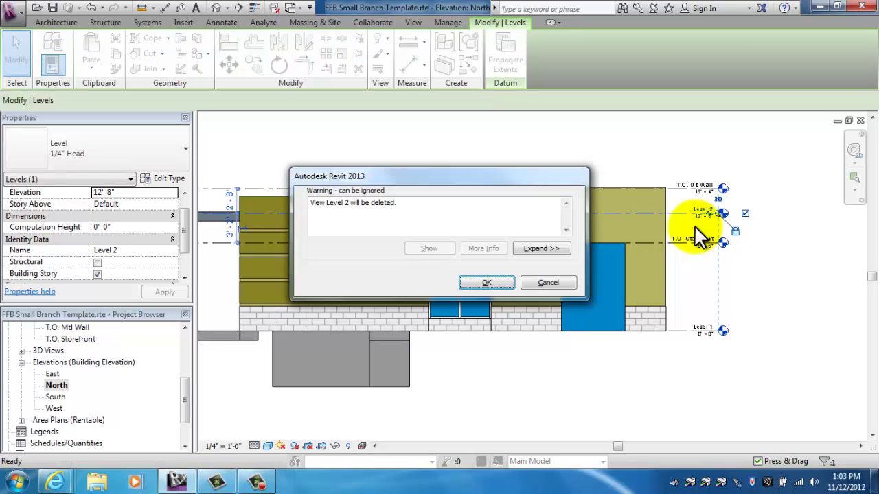
{"action": "left_click", "coordinate": [487, 282]}
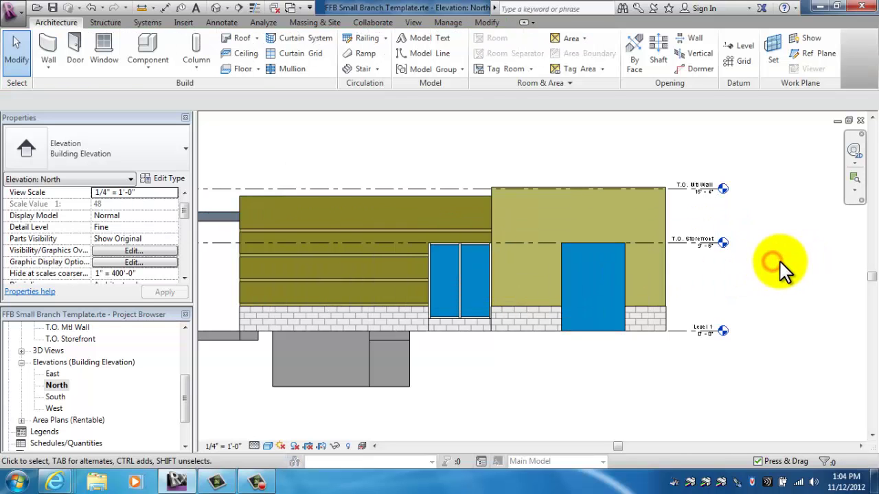
Add a new level 4' below Level 1 using the Level tool's Pick Lines option with a 4' offset.
{"action": "middle_click_drag", "start_coordinate": [776, 263], "coordinate": [800, 311]}
{"action": "scroll", "coordinate": [729, 267], "scroll_direction": "up", "scroll_amount": 4}
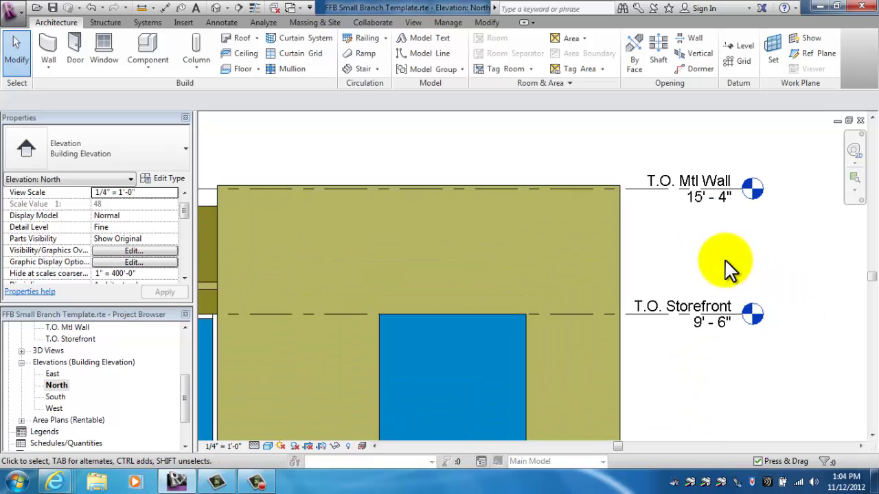
{"action": "middle_click_drag", "start_coordinate": [730, 270], "coordinate": [747, 222]}
{"action": "scroll", "coordinate": [731, 210], "scroll_direction": "down", "scroll_amount": 2}
{"action": "scroll", "coordinate": [732, 213], "scroll_direction": "down", "scroll_amount": 2}
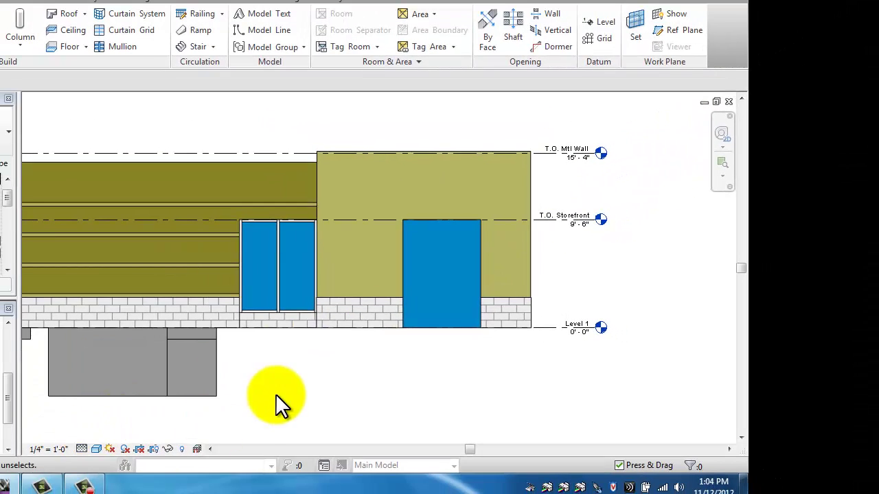
{"action": "left_click", "coordinate": [262, 414]}
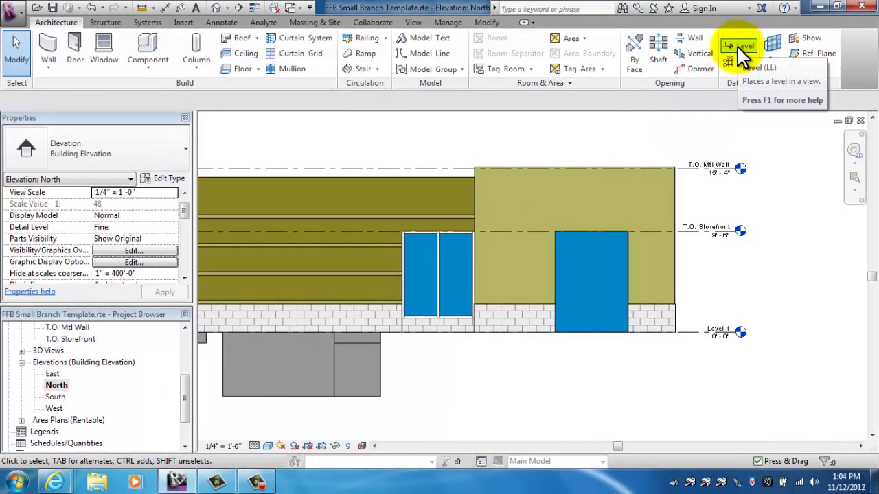
{"action": "left_click", "coordinate": [740, 52]}
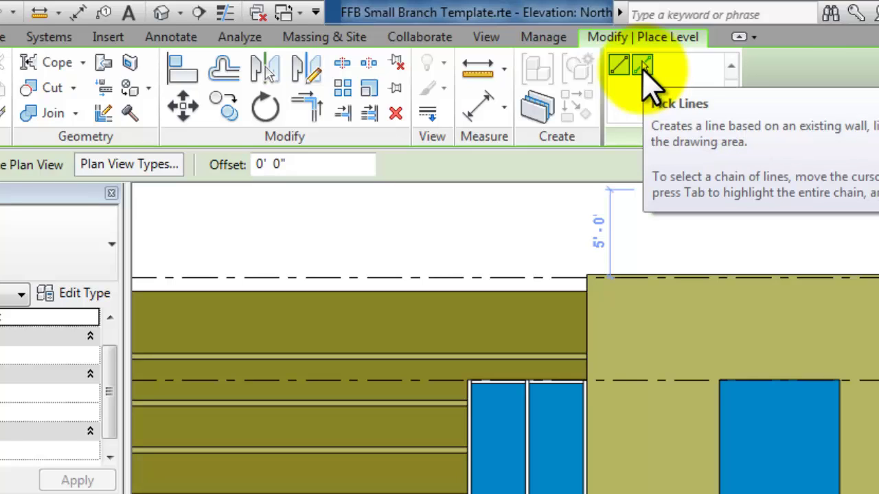
{"action": "left_click", "coordinate": [644, 66]}
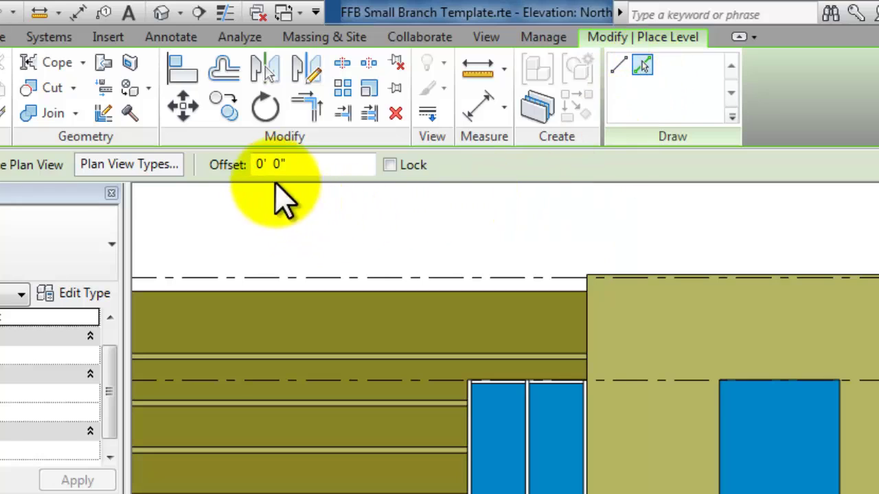
{"action": "double_click", "coordinate": [258, 165]}
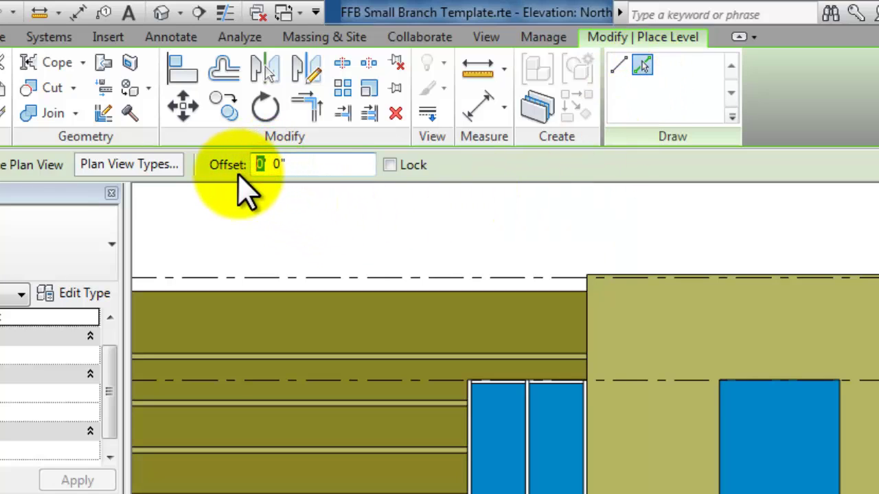
{"action": "type", "text": "4"}
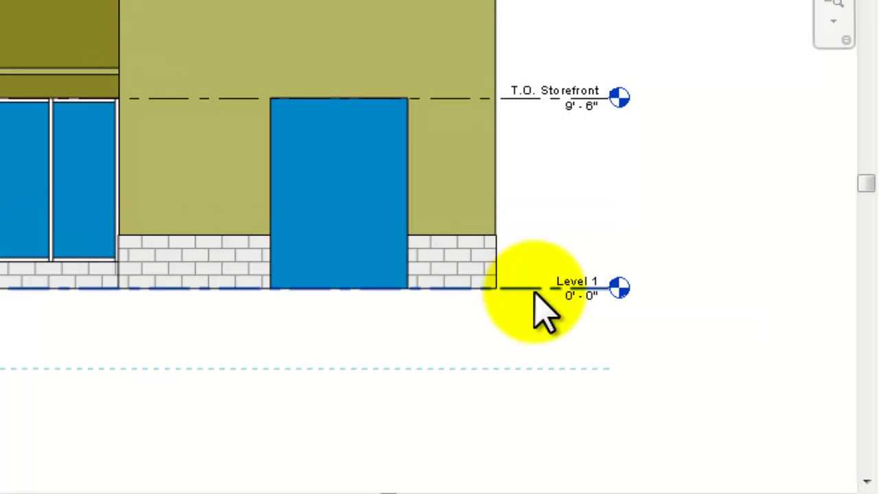
{"action": "left_click", "coordinate": [535, 290]}
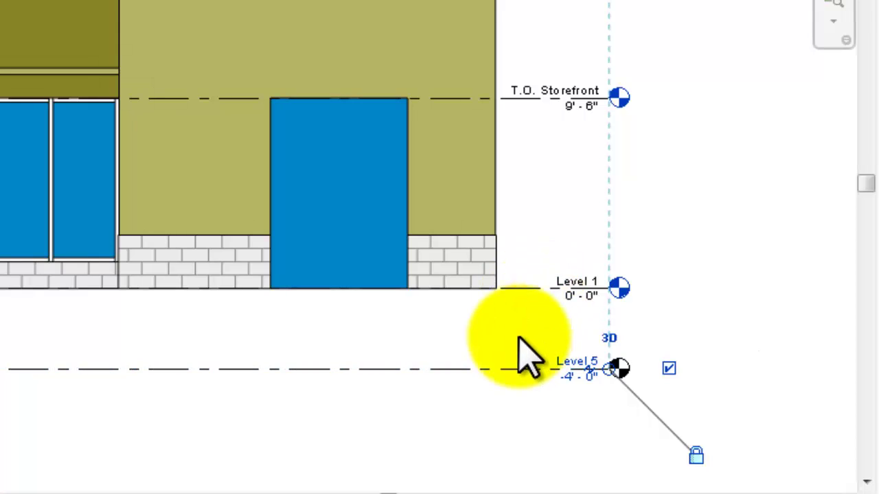
Place two duplicate levels 4' below Level 1 and undo both placements.
{"action": "scroll", "coordinate": [516, 349], "scroll_direction": "up", "scroll_amount": 3}
{"action": "middle_click_drag", "start_coordinate": [552, 376], "coordinate": [328, 319]}
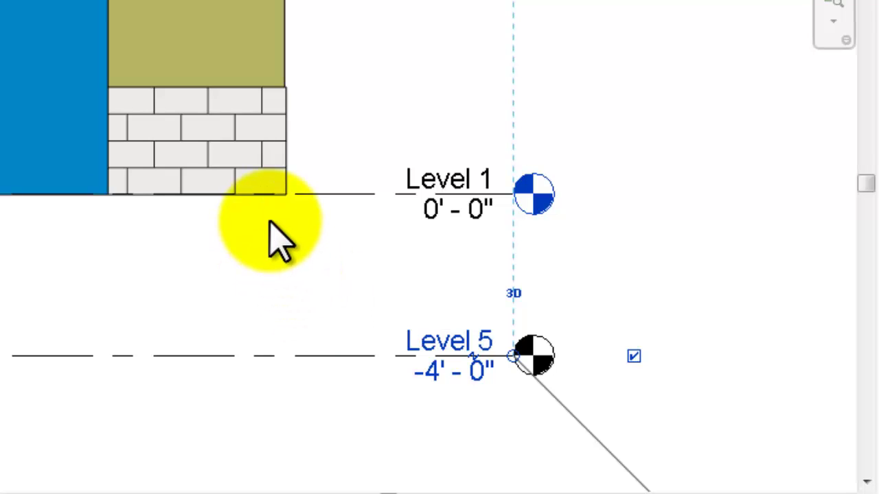
{"action": "left_click", "coordinate": [337, 198]}
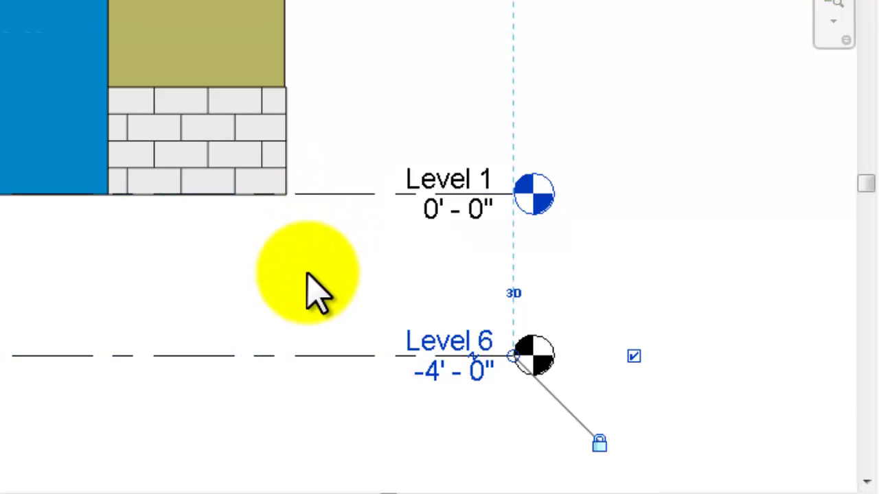
{"action": "left_click", "coordinate": [343, 199]}
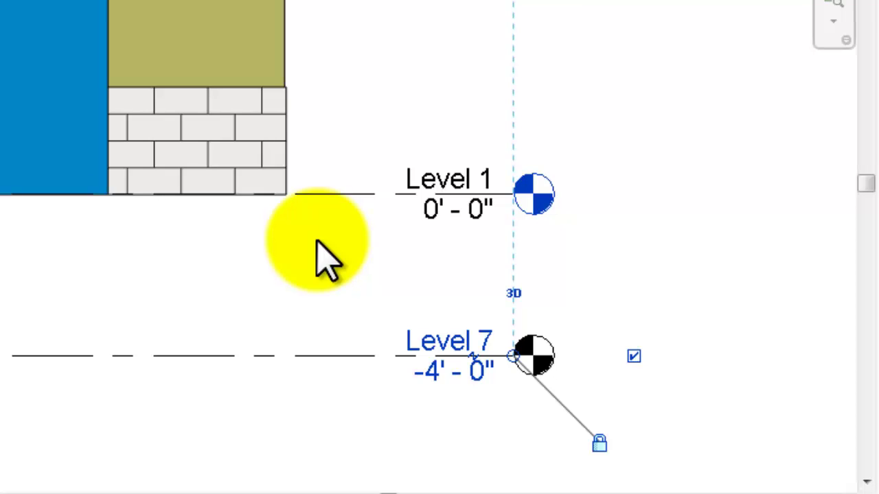
{"action": "key", "text": "ctrl+z"}
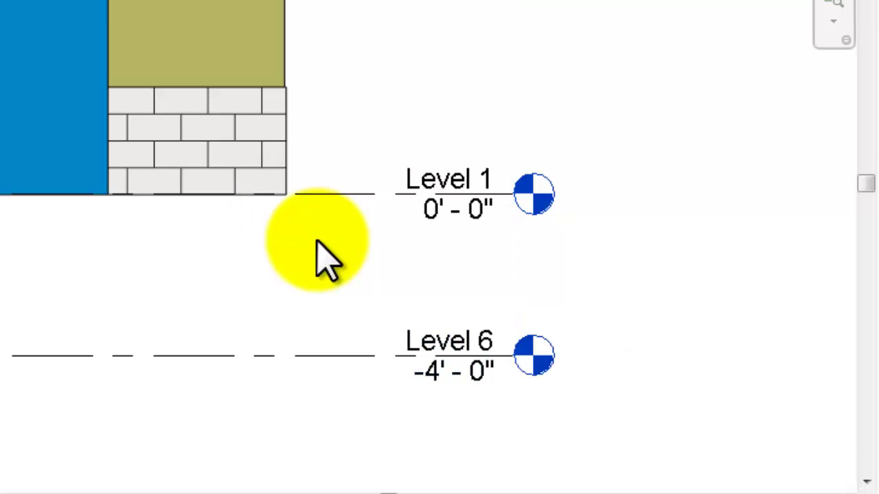
{"action": "key", "text": "ctrl+z"}
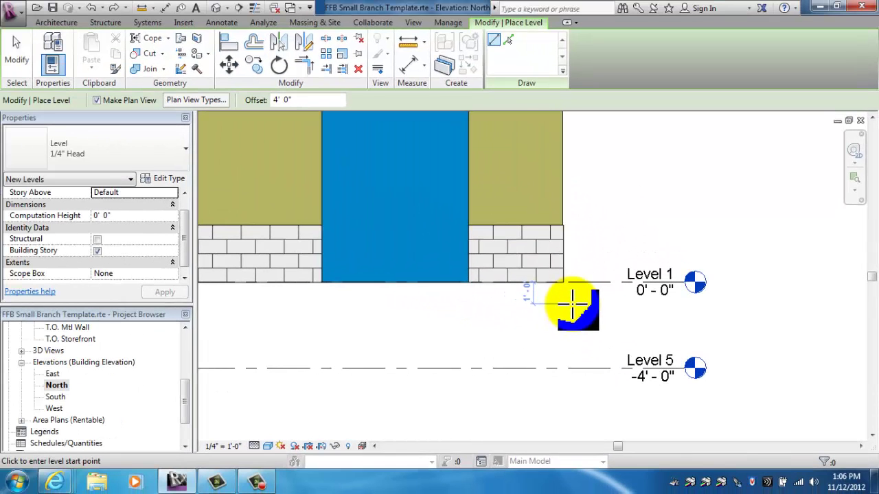
Add another level 1' below the -4' - 0" level using Pick Lines with a 1' offset.
{"action": "left_click", "coordinate": [507, 40]}
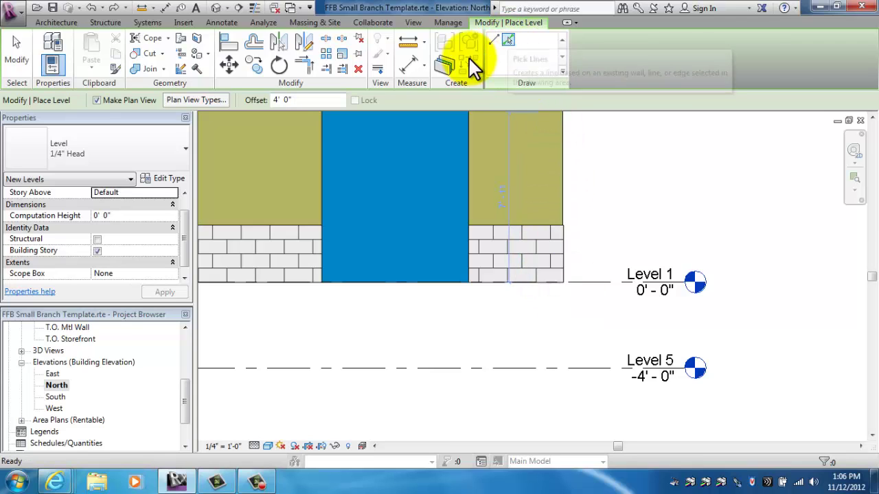
{"action": "left_click", "coordinate": [269, 100]}
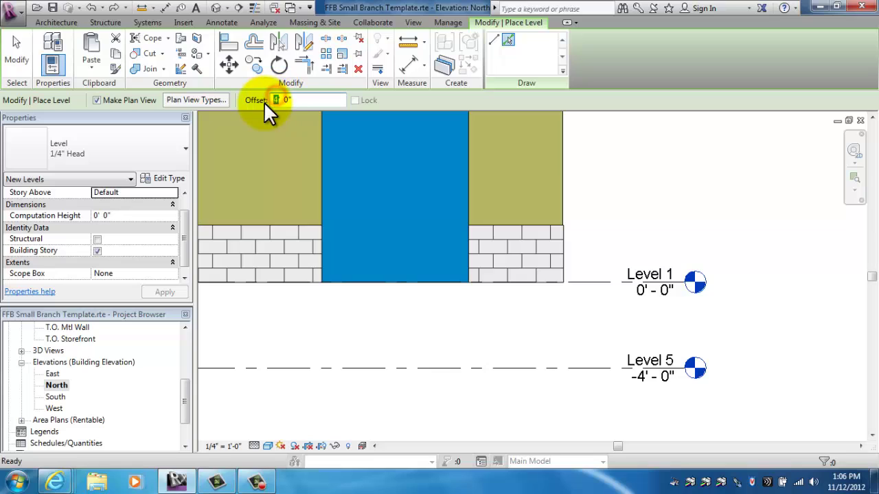
{"action": "type", "text": "1"}
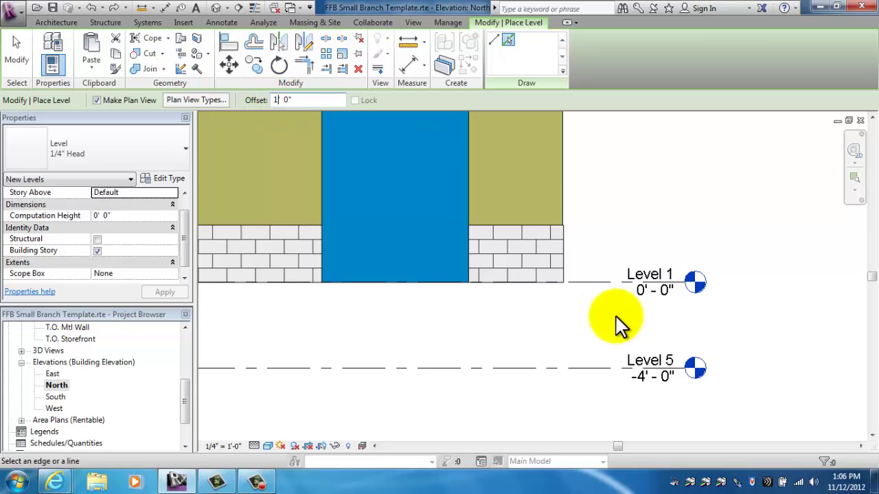
{"action": "left_click", "coordinate": [564, 369]}
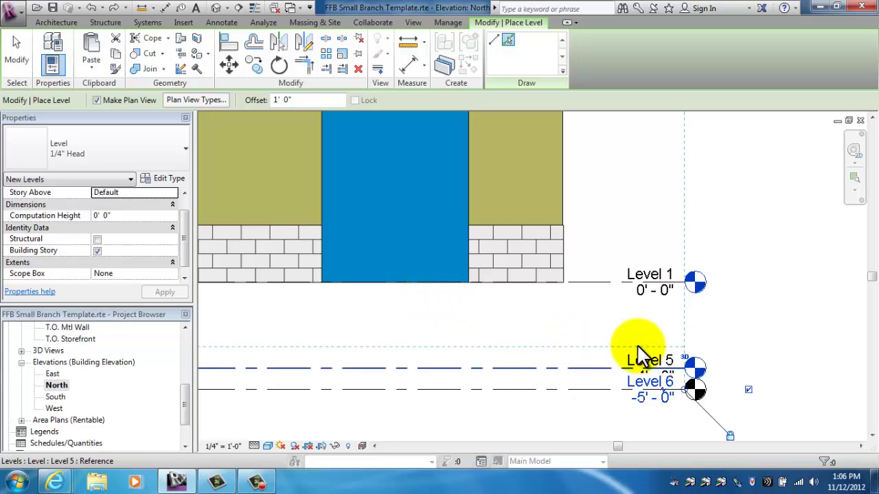
{"action": "middle_click_drag", "start_coordinate": [677, 361], "coordinate": [682, 357]}
{"action": "scroll", "coordinate": [682, 357], "scroll_direction": "up", "scroll_amount": 5}
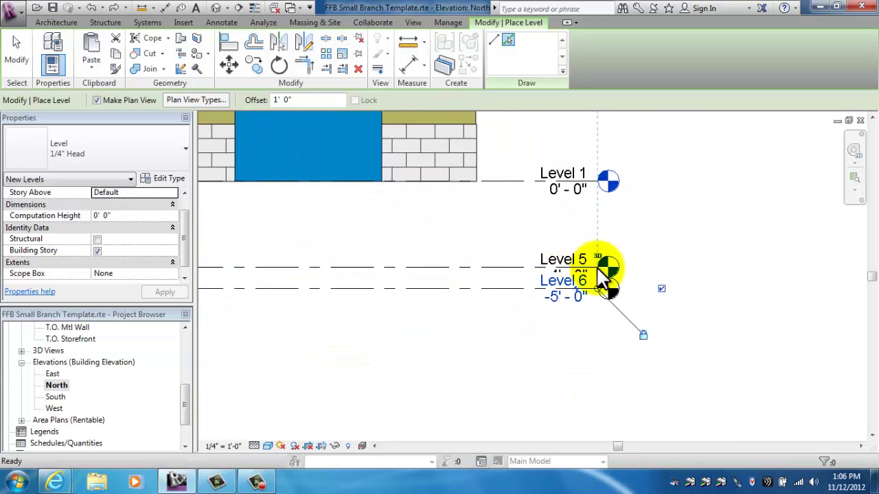
{"action": "scroll", "coordinate": [602, 278], "scroll_direction": "up", "scroll_amount": 2}
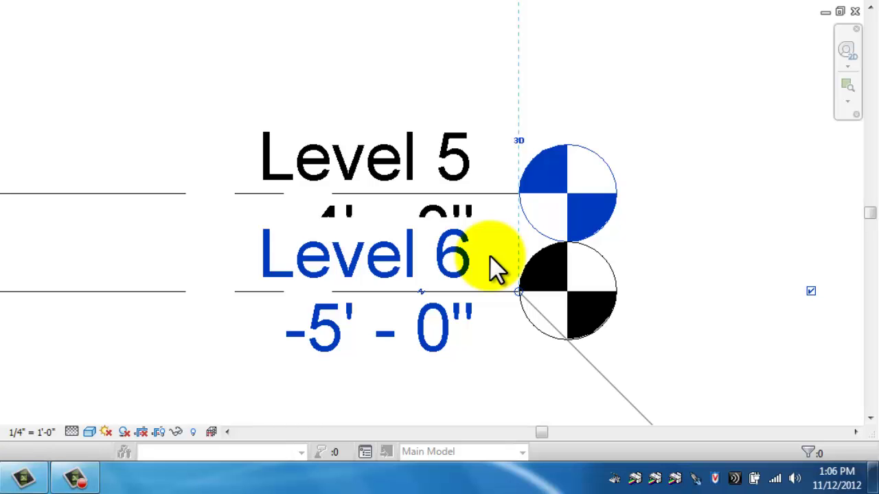
Add an elbow to the Level 6 line in the North elevation and reshape it so its label clears Level 5.
{"action": "middle_click_drag", "start_coordinate": [490, 256], "coordinate": [484, 170]}
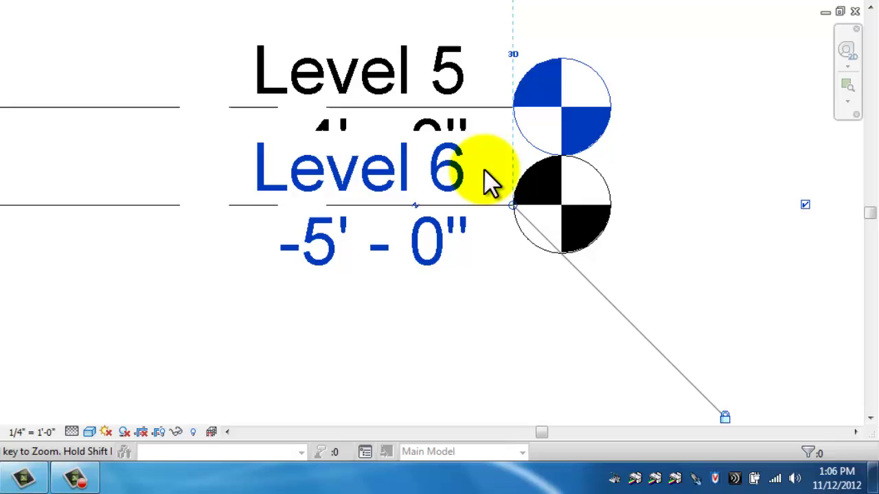
{"action": "left_click", "coordinate": [417, 206]}
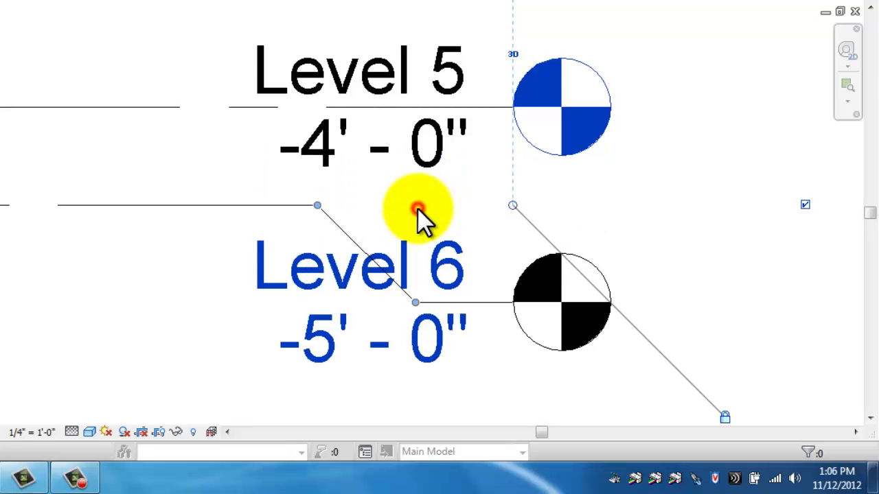
{"action": "left_click_drag", "start_coordinate": [416, 206], "coordinate": [193, 206]}
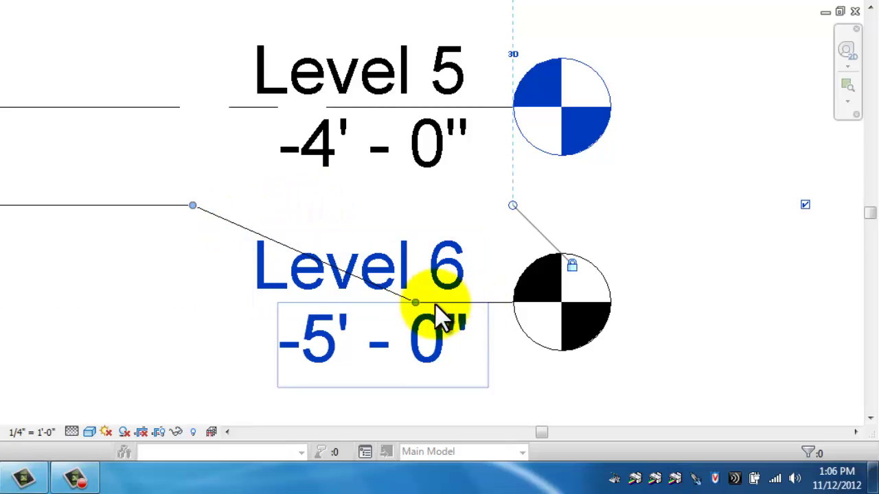
{"action": "left_click_drag", "start_coordinate": [416, 305], "coordinate": [255, 304]}
{"action": "left_click_drag", "start_coordinate": [193, 205], "coordinate": [149, 206]}
{"action": "left_click_drag", "start_coordinate": [255, 305], "coordinate": [211, 305]}
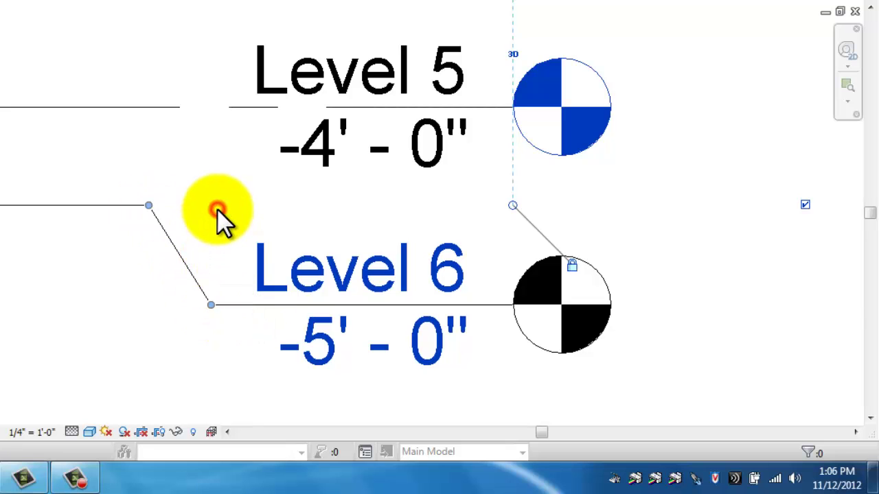
{"action": "scroll", "coordinate": [217, 208], "scroll_direction": "down", "scroll_amount": 5}
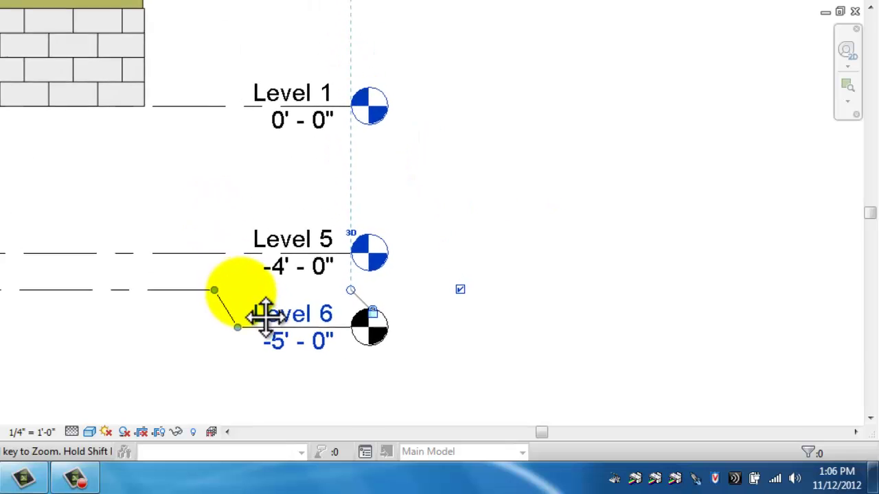
Extend the left ends of the aligned level lines in the North elevation past the canopy and the slab.
{"action": "middle_click_drag", "start_coordinate": [313, 203], "coordinate": [359, 368]}
{"action": "middle_click_drag", "start_coordinate": [322, 168], "coordinate": [430, 155]}
{"action": "scroll", "coordinate": [314, 280], "scroll_direction": "up", "scroll_amount": 1}
{"action": "scroll", "coordinate": [359, 179], "scroll_direction": "down", "scroll_amount": 4}
{"action": "scroll", "coordinate": [392, 320], "scroll_direction": "up", "scroll_amount": 2}
{"action": "middle_click_drag", "start_coordinate": [392, 320], "coordinate": [447, 333]}
{"action": "scroll", "coordinate": [447, 334], "scroll_direction": "down", "scroll_amount": 1}
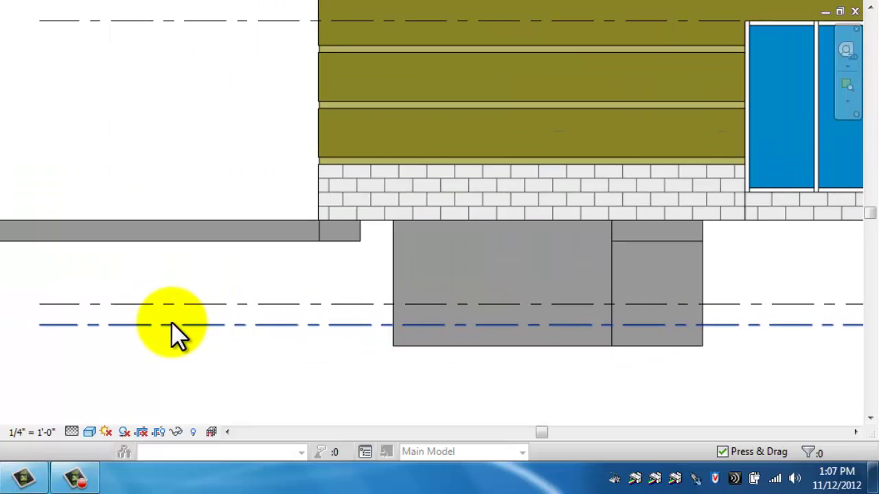
{"action": "scroll", "coordinate": [172, 323], "scroll_direction": "down", "scroll_amount": 1}
{"action": "middle_click_drag", "start_coordinate": [171, 327], "coordinate": [250, 366]}
{"action": "scroll", "coordinate": [265, 334], "scroll_direction": "down", "scroll_amount": 3}
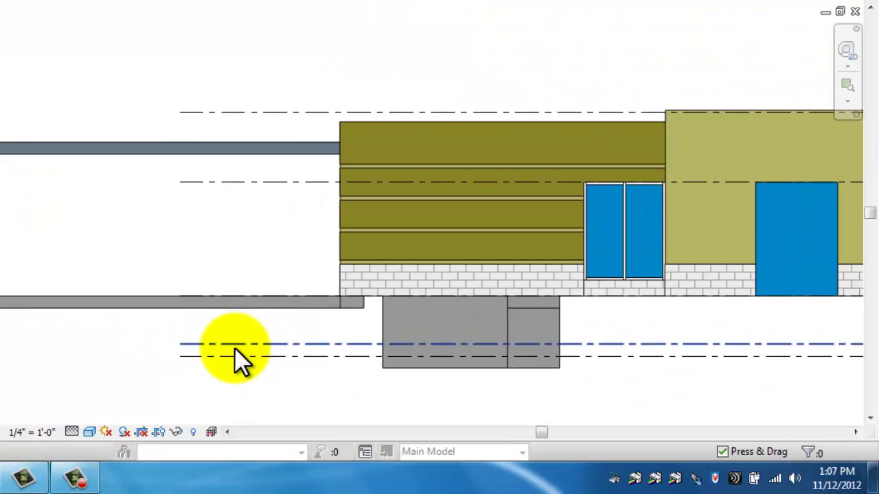
{"action": "left_click", "coordinate": [235, 348]}
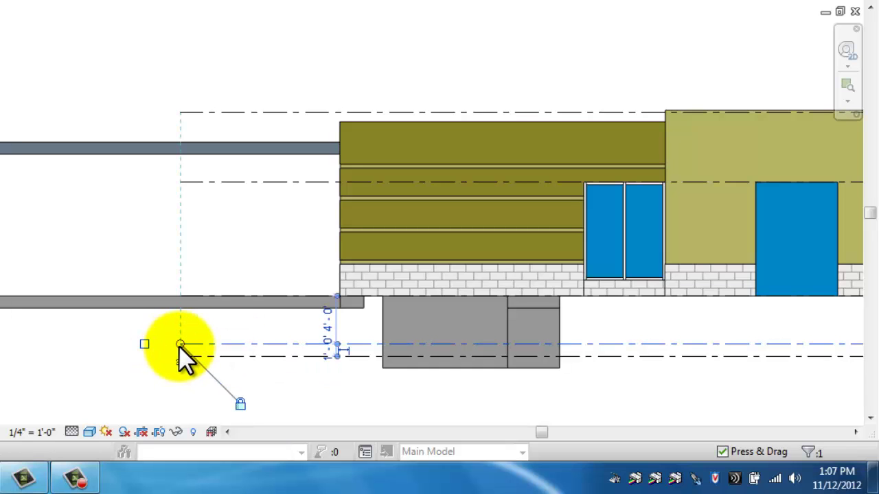
{"action": "left_click_drag", "start_coordinate": [178, 344], "coordinate": [99, 351]}
{"action": "middle_click_drag", "start_coordinate": [100, 351], "coordinate": [447, 359]}
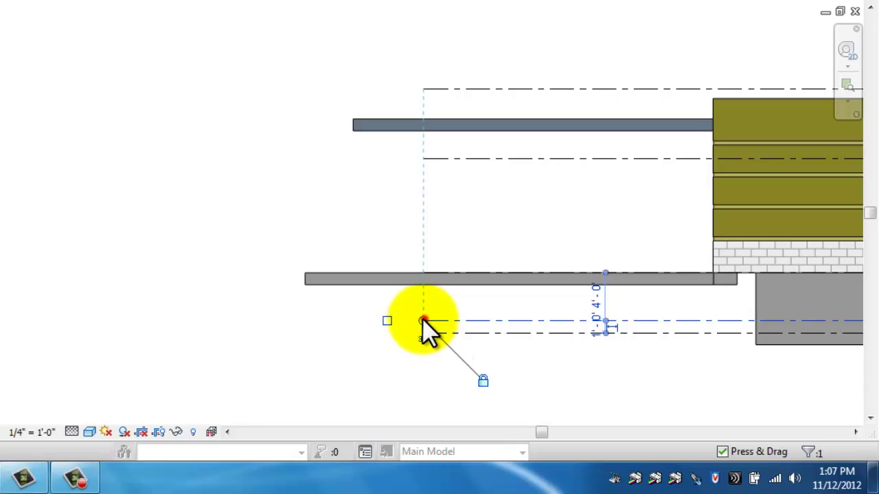
{"action": "left_click_drag", "start_coordinate": [422, 320], "coordinate": [154, 330]}
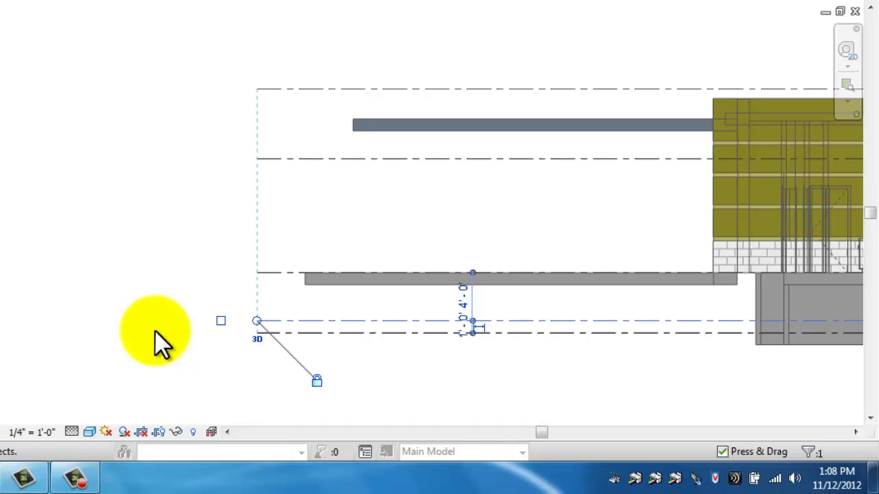
{"action": "left_click", "coordinate": [176, 293]}
{"action": "middle_click_drag", "start_coordinate": [400, 343], "coordinate": [213, 359]}
{"action": "scroll", "coordinate": [284, 333], "scroll_direction": "down", "scroll_amount": 2}
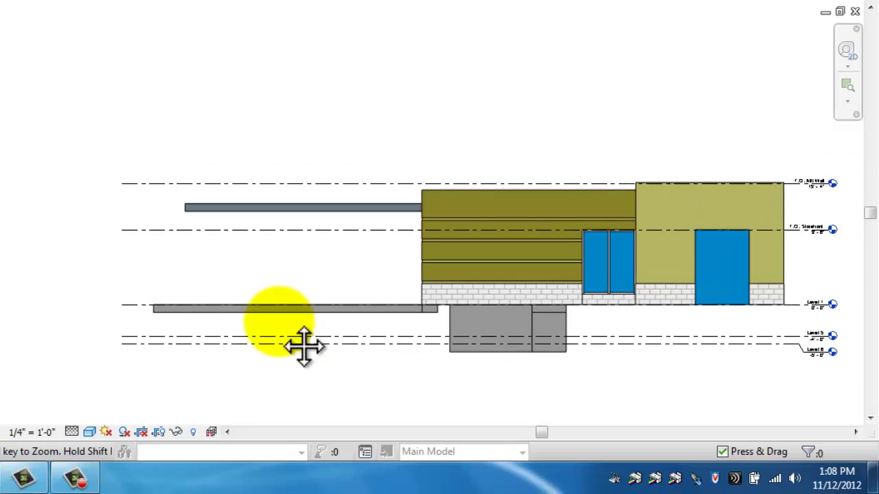
{"action": "middle_click_drag", "start_coordinate": [305, 347], "coordinate": [270, 313]}
{"action": "scroll", "coordinate": [182, 364], "scroll_direction": "down", "scroll_amount": 1}
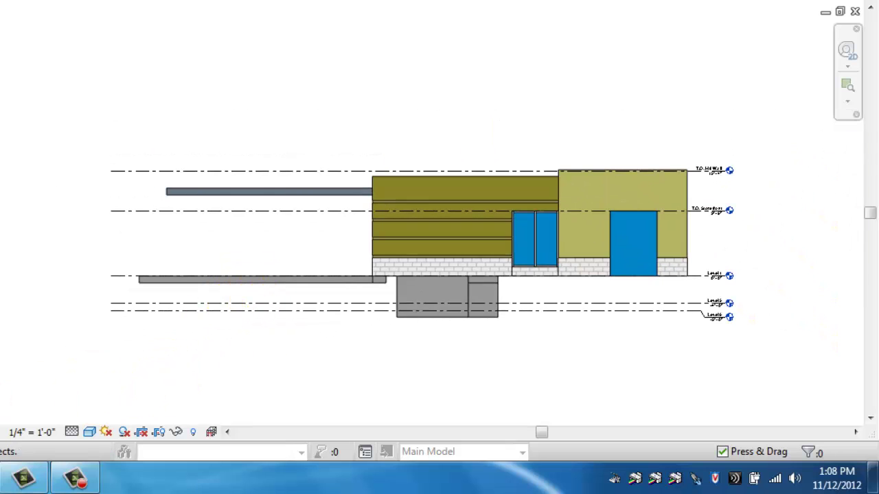
In the elevation with the single door, extend the upper level heads beyond the building and align the Level 5 and Level 6 heads with them.
{"action": "key", "text": "ctrl+Tab"}
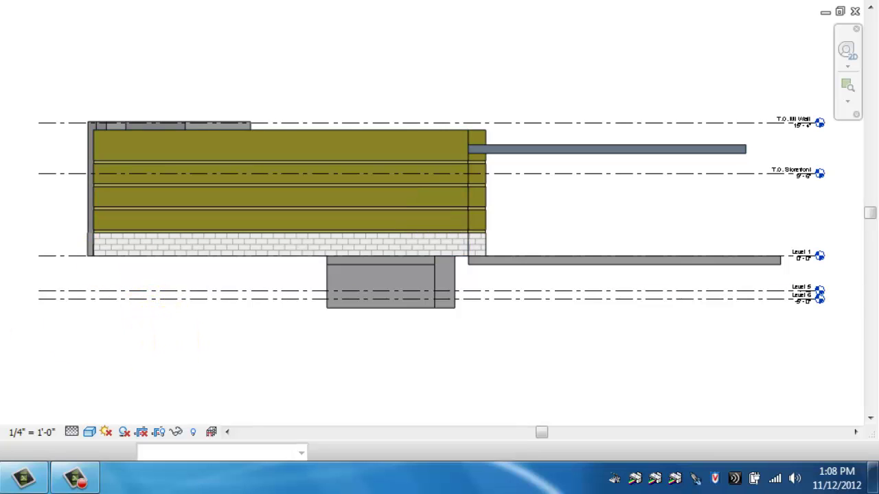
{"action": "key", "text": "ctrl+Tab"}
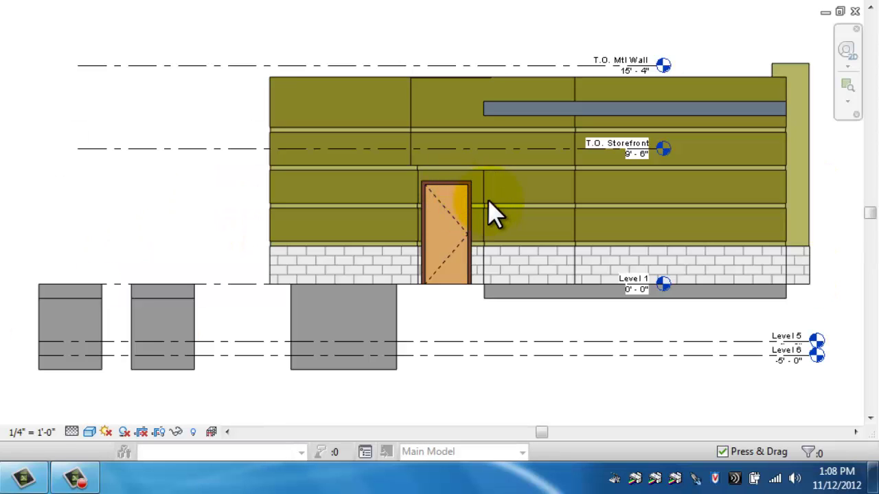
{"action": "left_click", "coordinate": [471, 67]}
{"action": "middle_click_drag", "start_coordinate": [486, 206], "coordinate": [305, 226]}
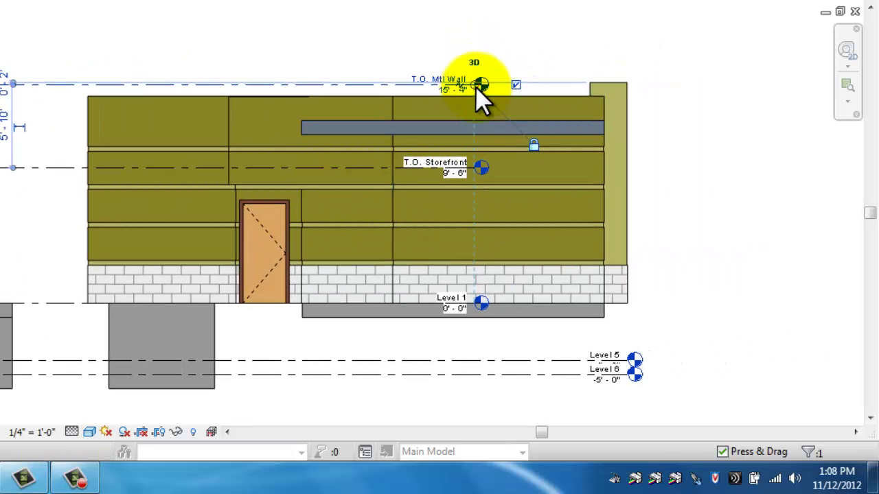
{"action": "left_click_drag", "start_coordinate": [475, 83], "coordinate": [783, 87]}
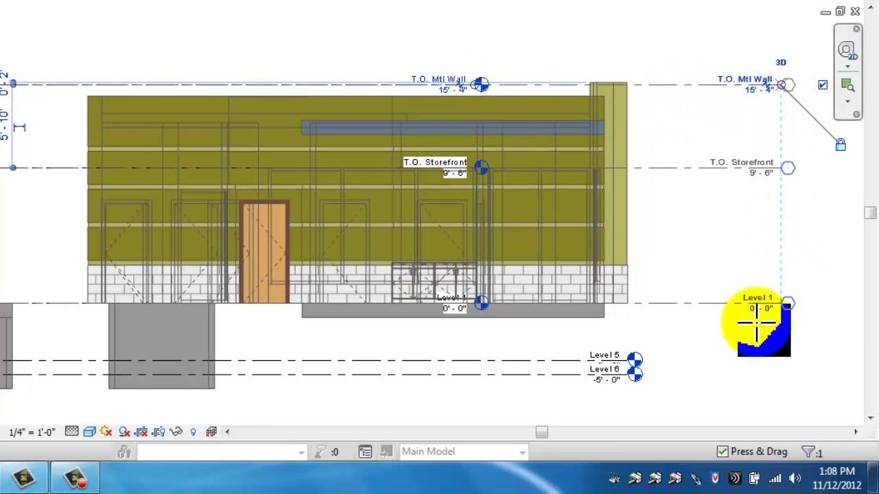
{"action": "left_click", "coordinate": [530, 373]}
{"action": "left_click_drag", "start_coordinate": [626, 376], "coordinate": [775, 364]}
Add an elbow to Level 6 in the single-door elevation and shift its bend points away from the label.
{"action": "middle_click_drag", "start_coordinate": [728, 409], "coordinate": [408, 304]}
{"action": "scroll", "coordinate": [451, 295], "scroll_direction": "up", "scroll_amount": 5}
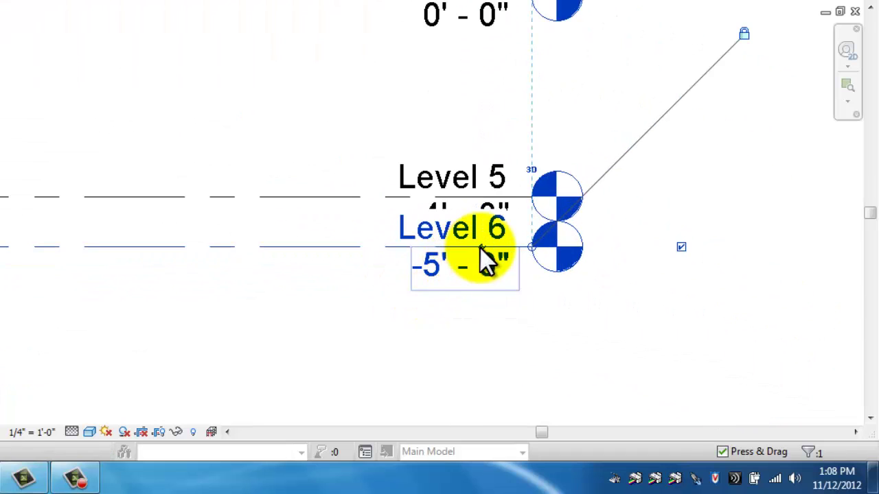
{"action": "left_click", "coordinate": [481, 247]}
{"action": "left_click_drag", "start_coordinate": [481, 250], "coordinate": [323, 247]}
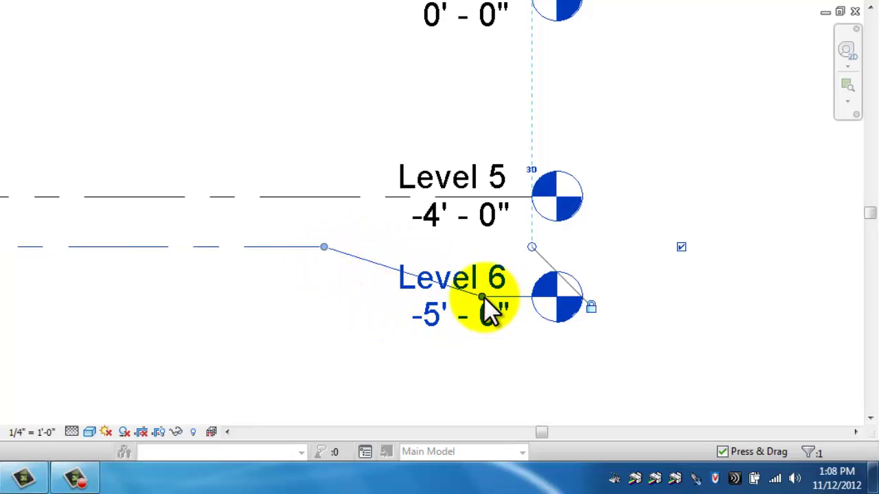
{"action": "left_click_drag", "start_coordinate": [484, 297], "coordinate": [381, 302]}
{"action": "left_click", "coordinate": [359, 353]}
{"action": "scroll", "coordinate": [374, 343], "scroll_direction": "down", "scroll_amount": 3}
{"action": "scroll", "coordinate": [372, 334], "scroll_direction": "down", "scroll_amount": 1}
{"action": "middle_click_drag", "start_coordinate": [372, 334], "coordinate": [685, 363]}
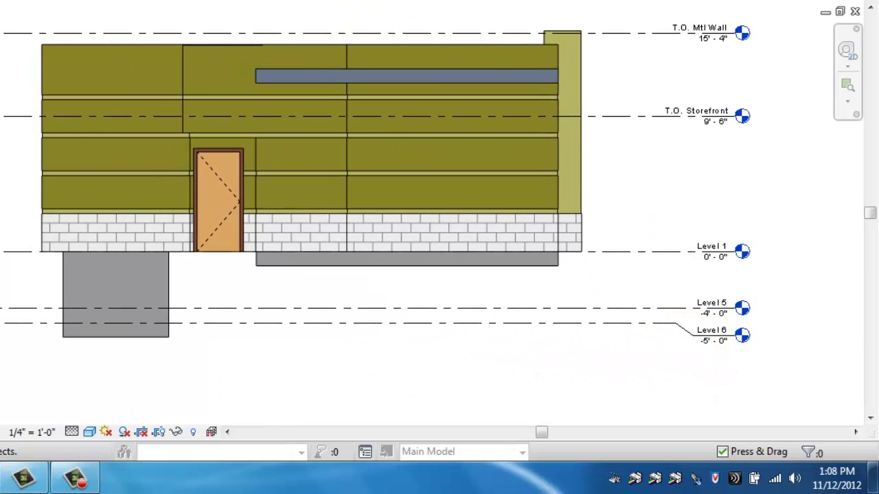
In the elevation with the three-panel storefront, extend the upper level heads past the foundations and align Level 5 and Level 6 with them.
{"action": "key", "text": "ctrl+Tab"}
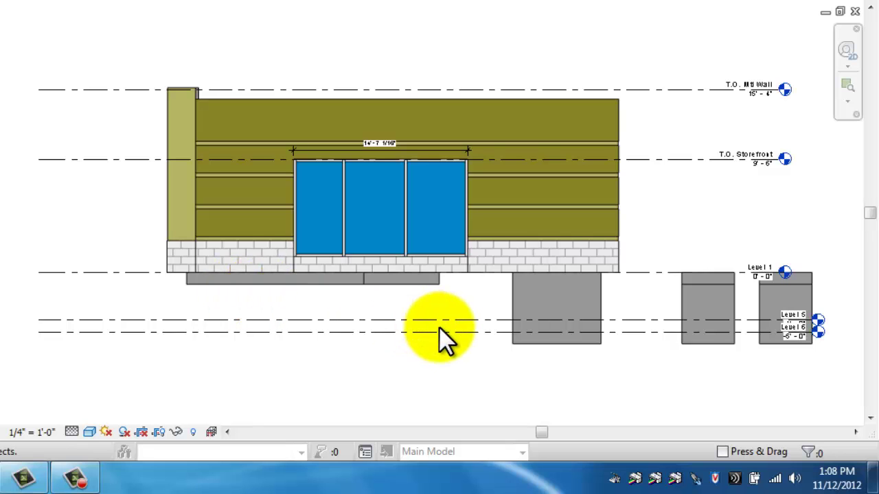
{"action": "middle_click_drag", "start_coordinate": [438, 327], "coordinate": [232, 350]}
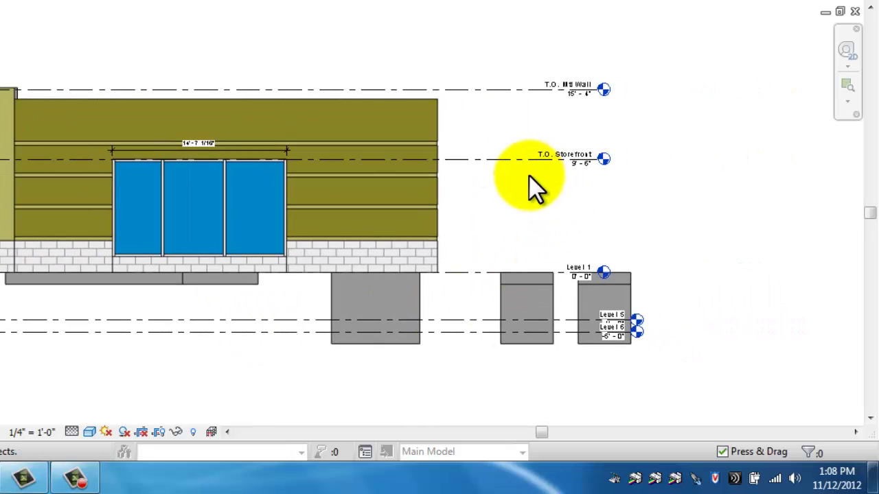
{"action": "left_click", "coordinate": [514, 161]}
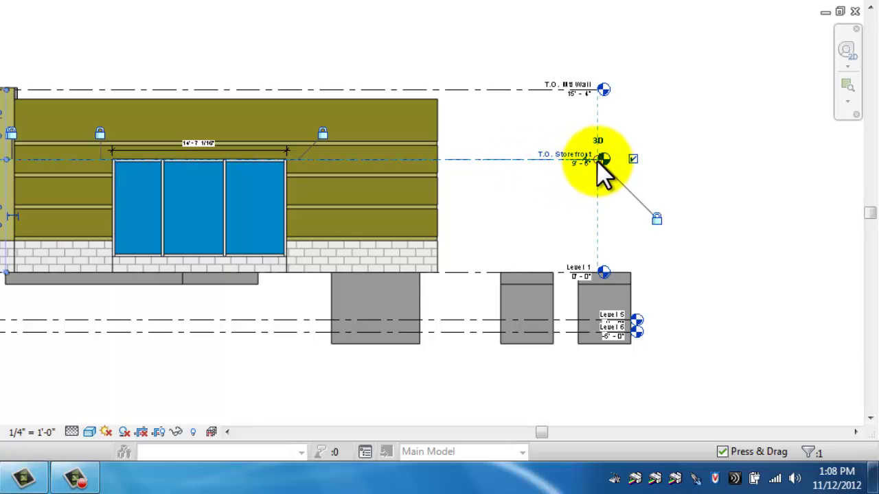
{"action": "left_click_drag", "start_coordinate": [601, 159], "coordinate": [723, 159]}
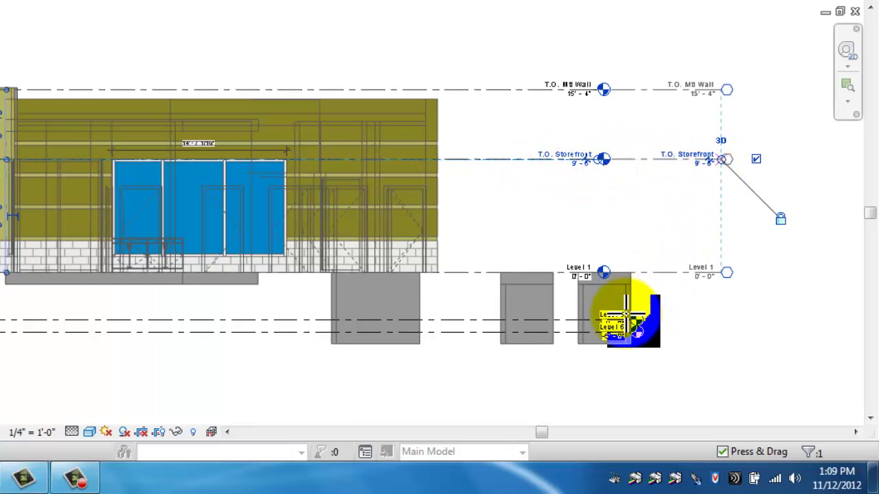
{"action": "left_click", "coordinate": [584, 333]}
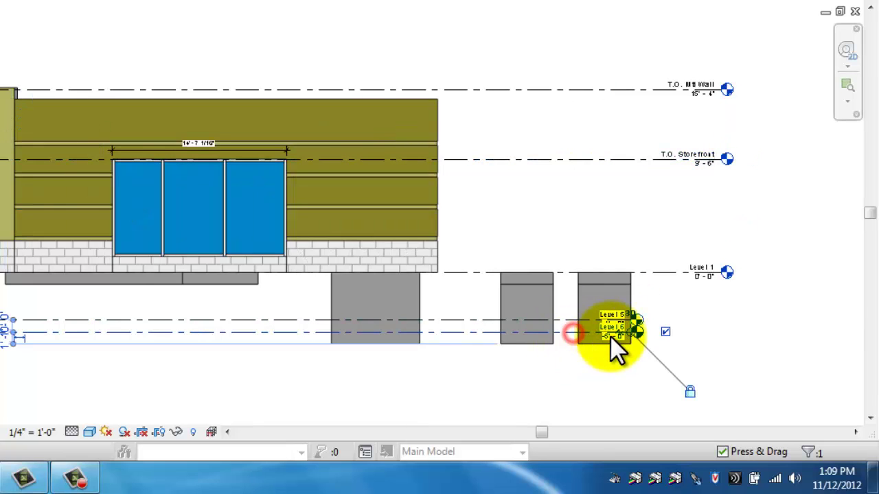
{"action": "left_click_drag", "start_coordinate": [629, 329], "coordinate": [720, 332]}
Add an elbow to Level 6 in the three-panel storefront elevation and move its bend points clear of the label.
{"action": "scroll", "coordinate": [706, 353], "scroll_direction": "up", "scroll_amount": 5}
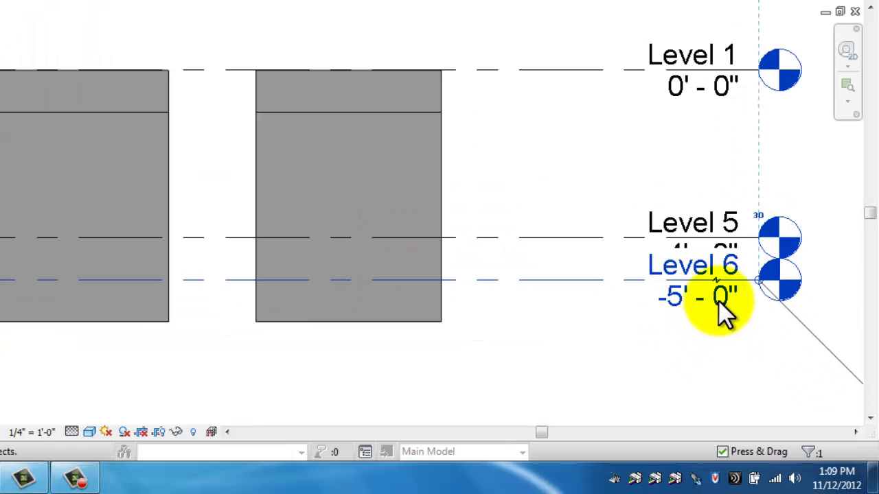
{"action": "left_click", "coordinate": [715, 283]}
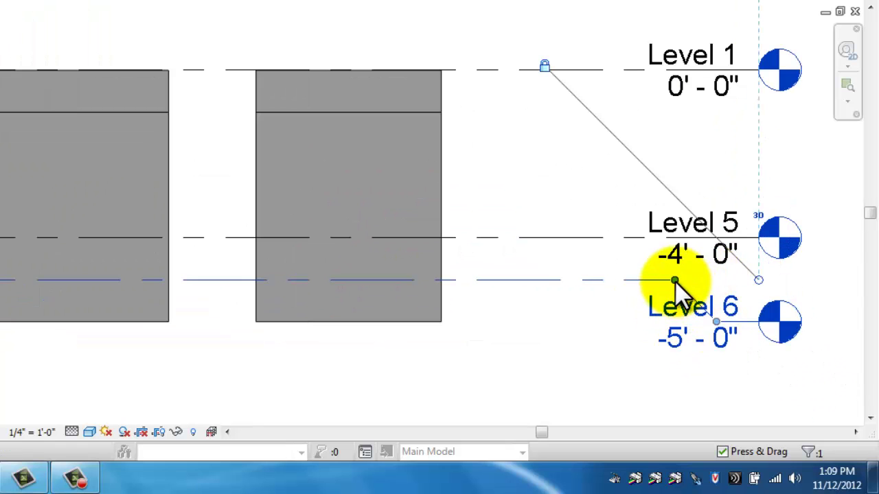
{"action": "left_click_drag", "start_coordinate": [672, 280], "coordinate": [543, 280]}
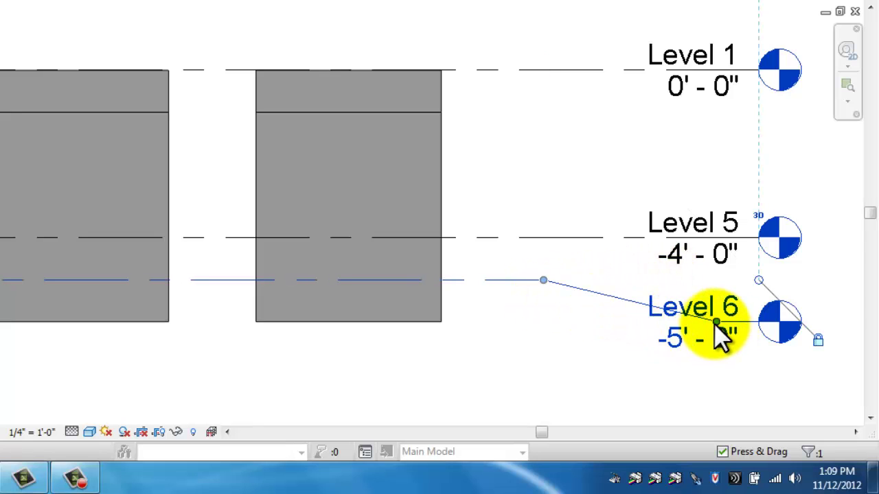
{"action": "left_click_drag", "start_coordinate": [714, 322], "coordinate": [629, 324]}
{"action": "left_click", "coordinate": [579, 193]}
{"action": "scroll", "coordinate": [579, 192], "scroll_direction": "down", "scroll_amount": 6}
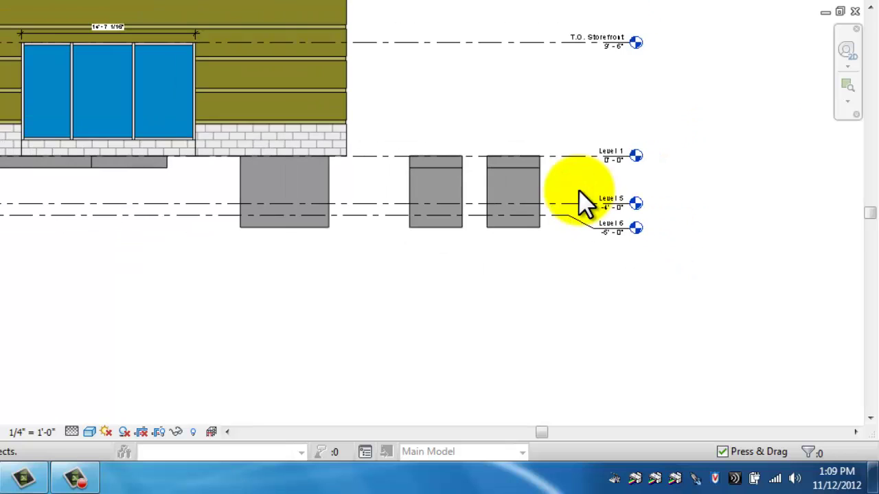
Shorten the left ends of the aligned level lines in the three-panel storefront elevation to sit closer to the building.
{"action": "middle_click_drag", "start_coordinate": [578, 193], "coordinate": [734, 288]}
{"action": "left_click", "coordinate": [110, 234]}
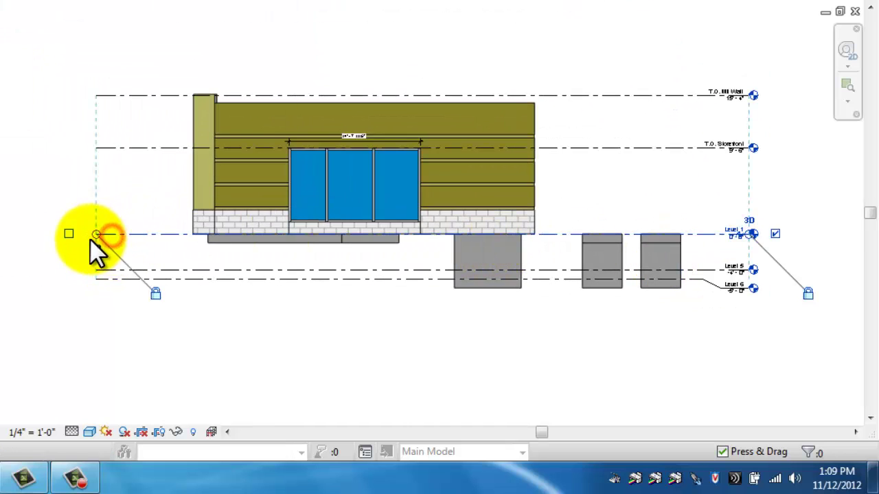
{"action": "left_click_drag", "start_coordinate": [96, 235], "coordinate": [137, 234]}
{"action": "left_click", "coordinate": [89, 334]}
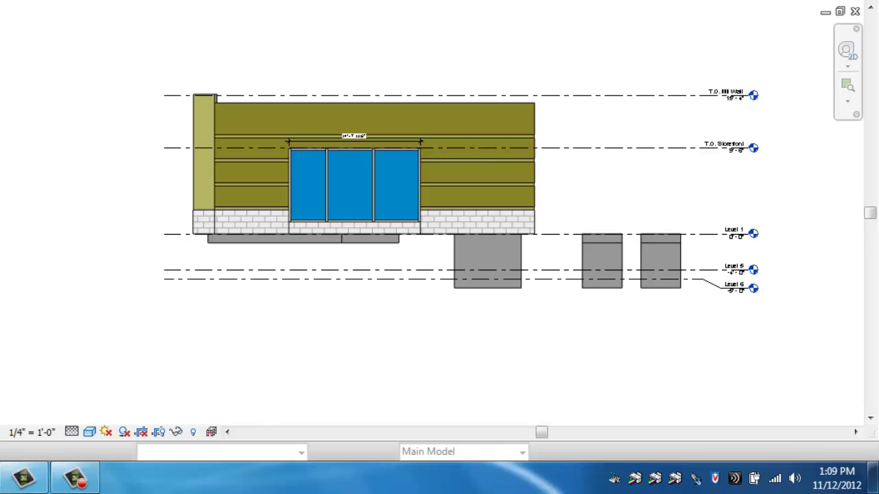
Switch to the North elevation and place a new level with Pick Lines on the top edge of the projecting canopy.
{"action": "key", "text": "ctrl+Tab"}
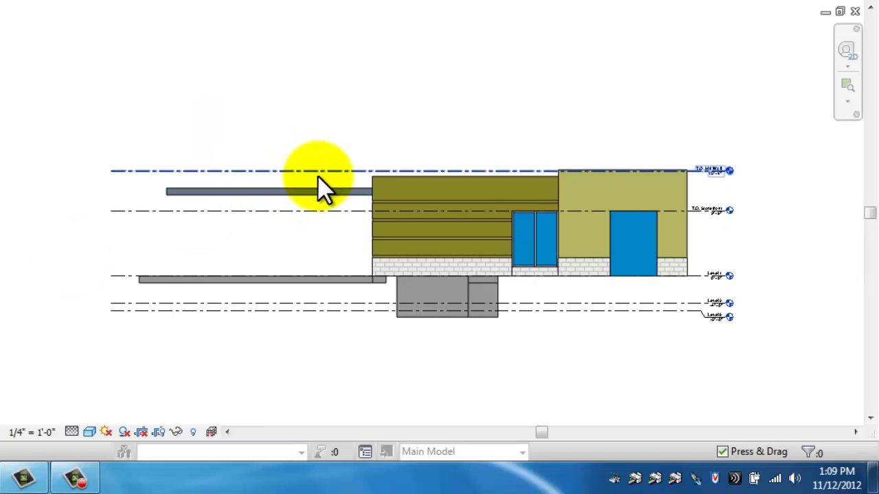
{"action": "scroll", "coordinate": [340, 198], "scroll_direction": "up", "scroll_amount": 2}
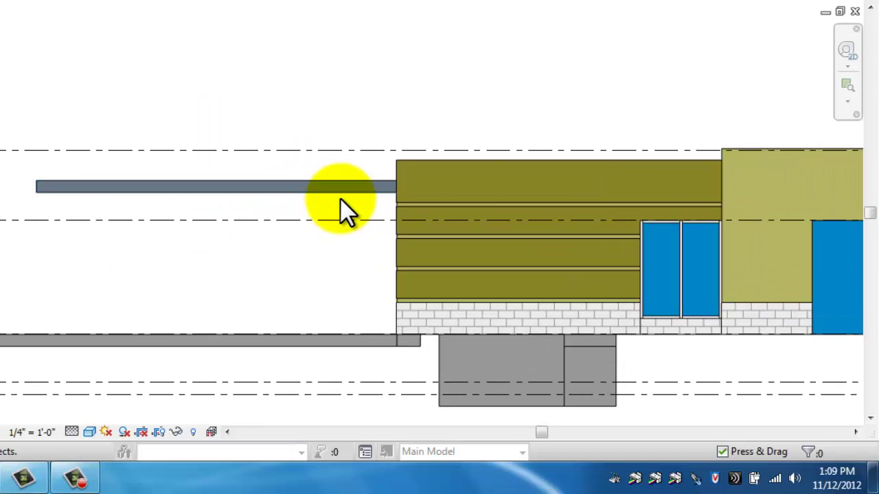
{"action": "middle_click_drag", "start_coordinate": [347, 266], "coordinate": [520, 274]}
{"action": "scroll", "coordinate": [495, 251], "scroll_direction": "down", "scroll_amount": 1}
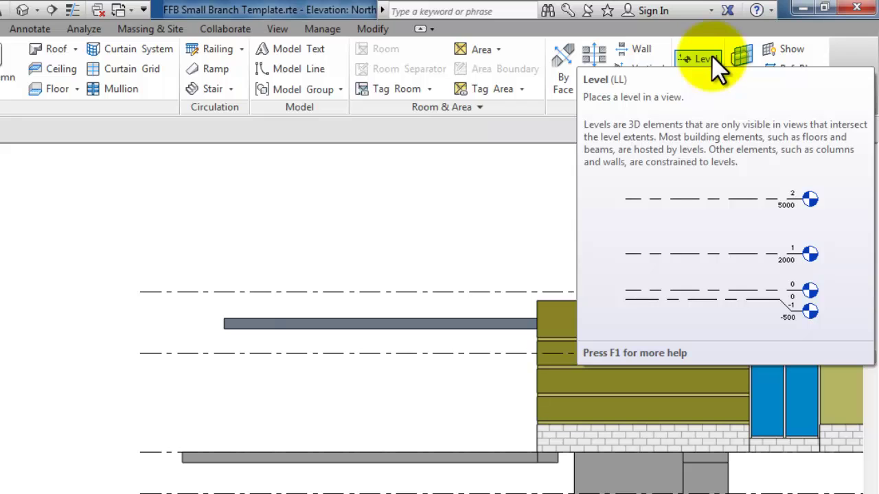
{"action": "left_click", "coordinate": [707, 58]}
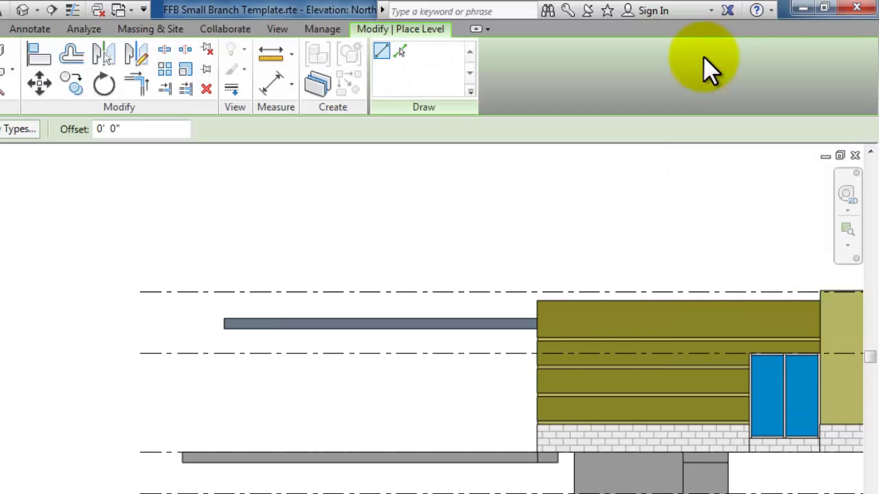
{"action": "left_click", "coordinate": [398, 50]}
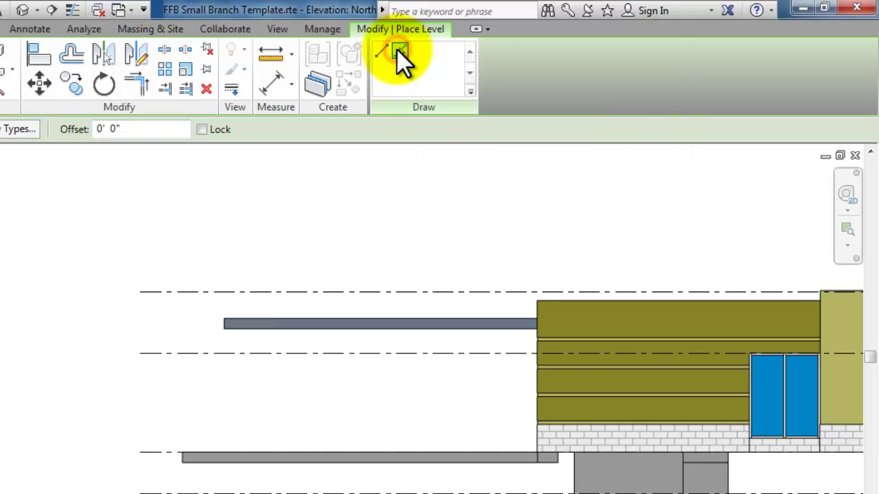
{"action": "left_click", "coordinate": [366, 318]}
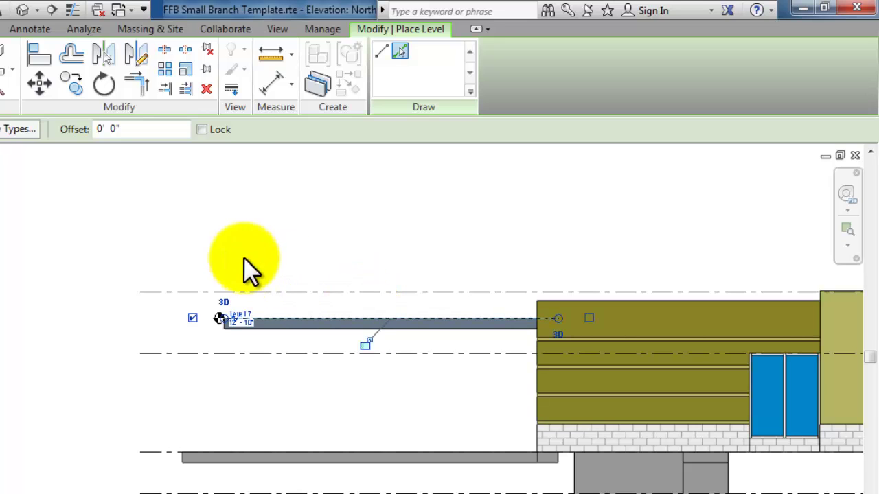
{"action": "key", "text": "Escape"}
{"action": "key", "text": "Escape"}
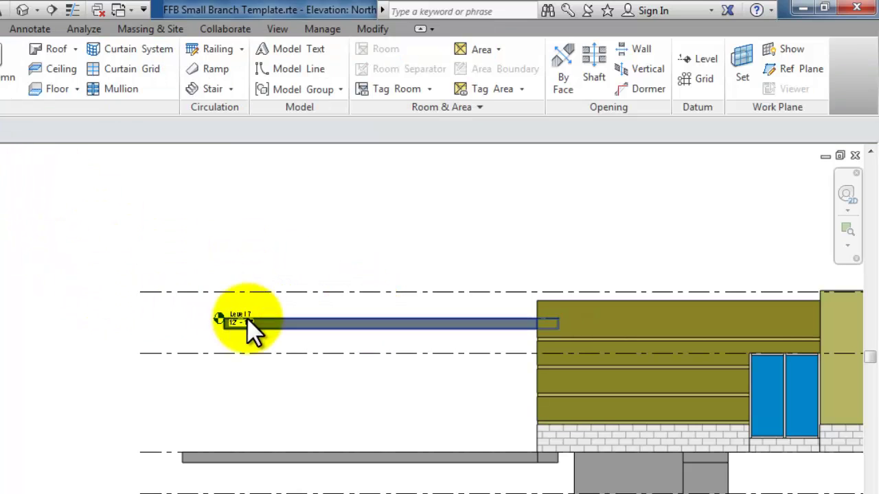
Extend the canopy level's left end and head beyond the canopy, and lengthen its right end farther across the building wall.
{"action": "left_click", "coordinate": [557, 318]}
{"action": "left_click_drag", "start_coordinate": [231, 313], "coordinate": [149, 317]}
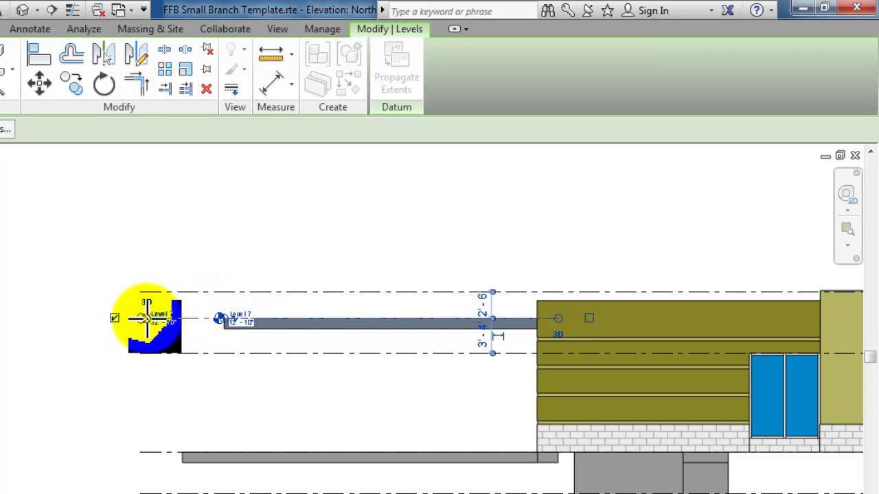
{"action": "left_click_drag", "start_coordinate": [146, 317], "coordinate": [127, 318]}
{"action": "left_click", "coordinate": [59, 216]}
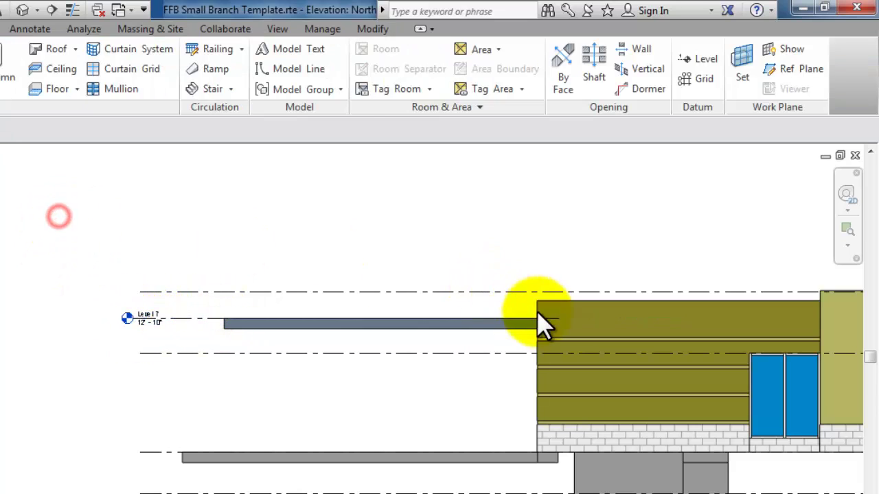
{"action": "left_click", "coordinate": [557, 319]}
{"action": "left_click_drag", "start_coordinate": [559, 319], "coordinate": [592, 320]}
{"action": "left_click", "coordinate": [577, 251]}
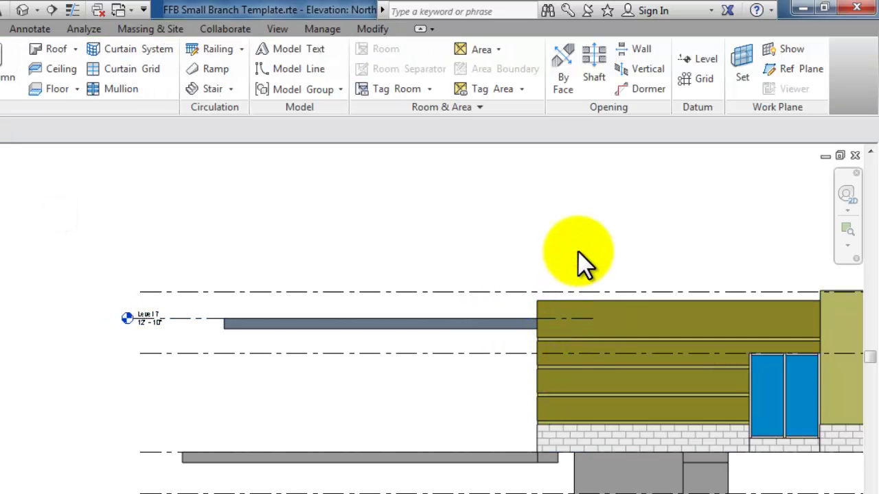
Turn on the level head at the left end of the T.O. Storefront level line.
{"action": "scroll", "coordinate": [578, 251], "scroll_direction": "down", "scroll_amount": 3}
{"action": "middle_click_drag", "start_coordinate": [581, 261], "coordinate": [415, 259]}
{"action": "scroll", "coordinate": [206, 274], "scroll_direction": "up", "scroll_amount": 5}
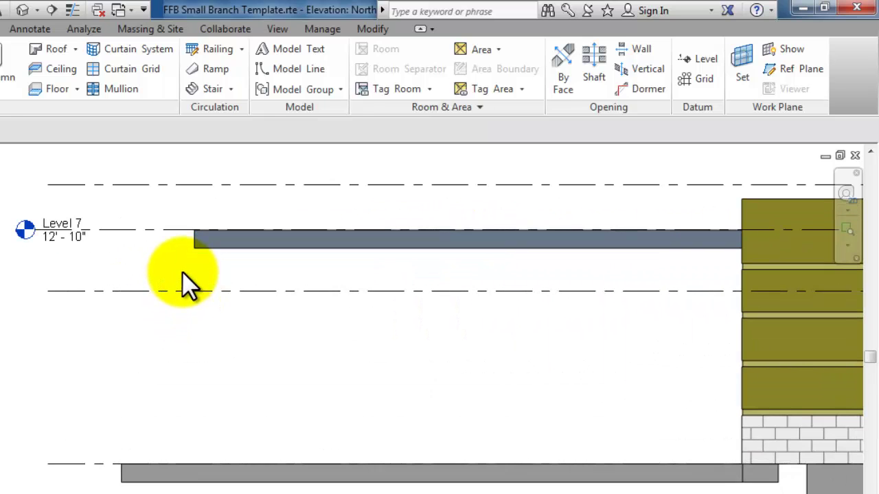
{"action": "scroll", "coordinate": [181, 271], "scroll_direction": "down", "scroll_amount": 5}
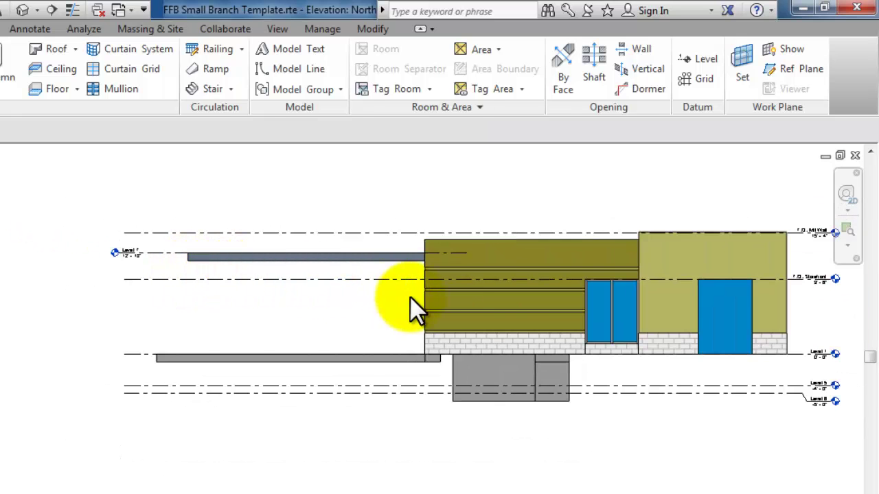
{"action": "middle_click_drag", "start_coordinate": [498, 297], "coordinate": [480, 326]}
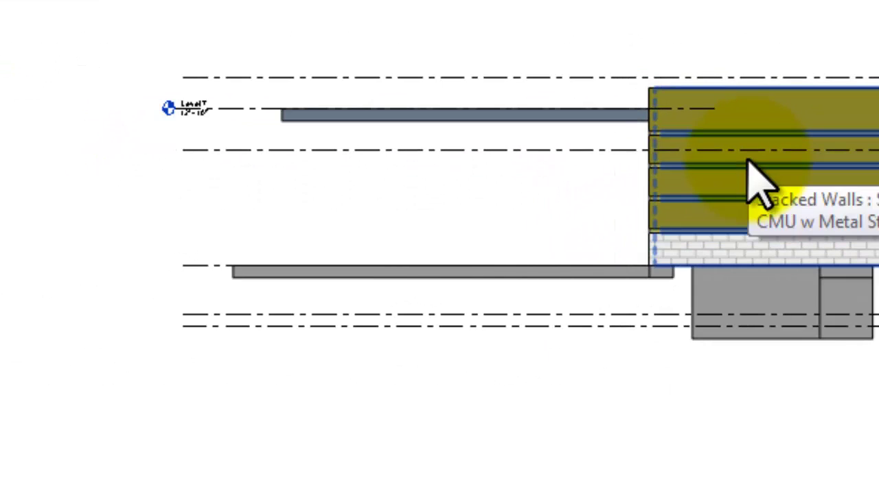
{"action": "left_click", "coordinate": [422, 151]}
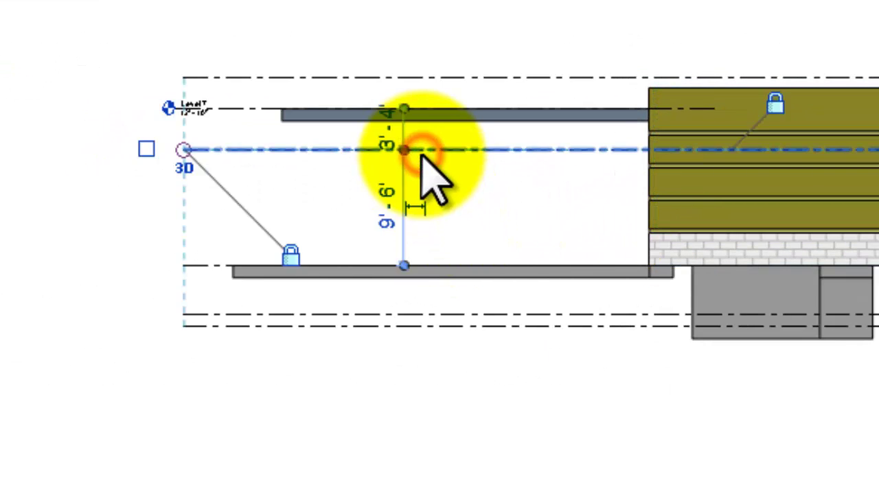
{"action": "left_click", "coordinate": [146, 150]}
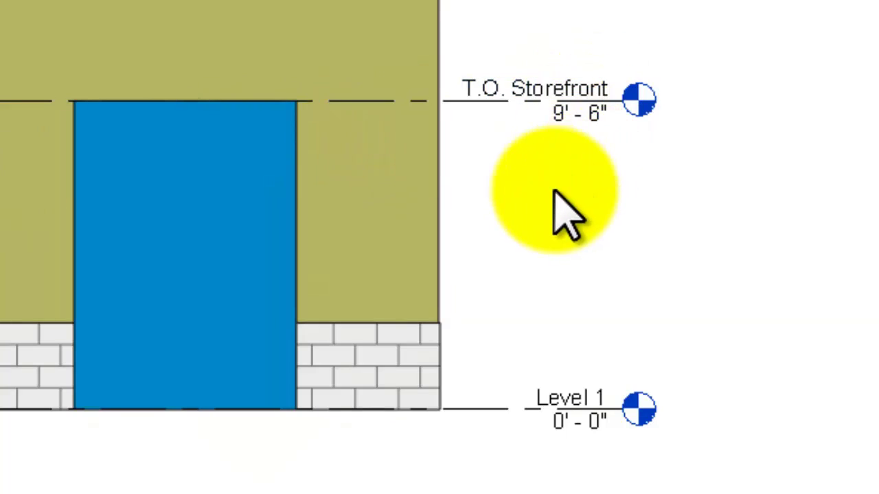
{"action": "scroll", "coordinate": [559, 219], "scroll_direction": "down", "scroll_amount": 4}
{"action": "middle_click_drag", "start_coordinate": [443, 198], "coordinate": [679, 226]}
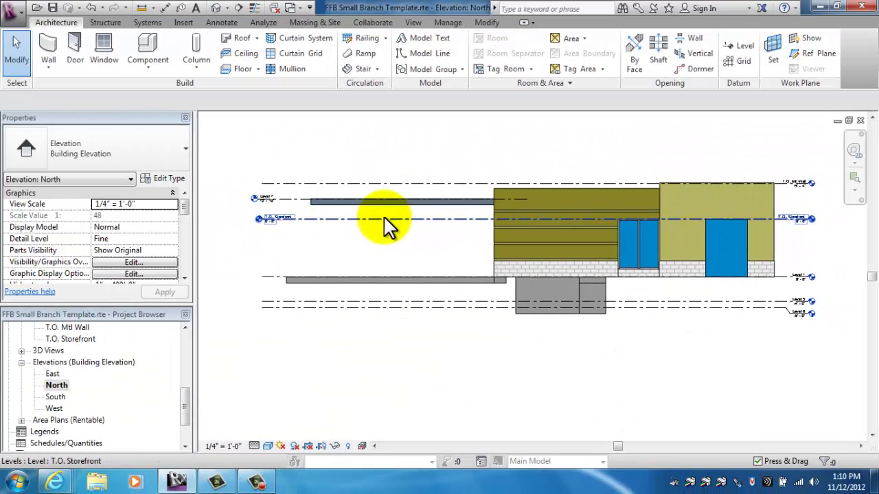
{"action": "left_click", "coordinate": [385, 219]}
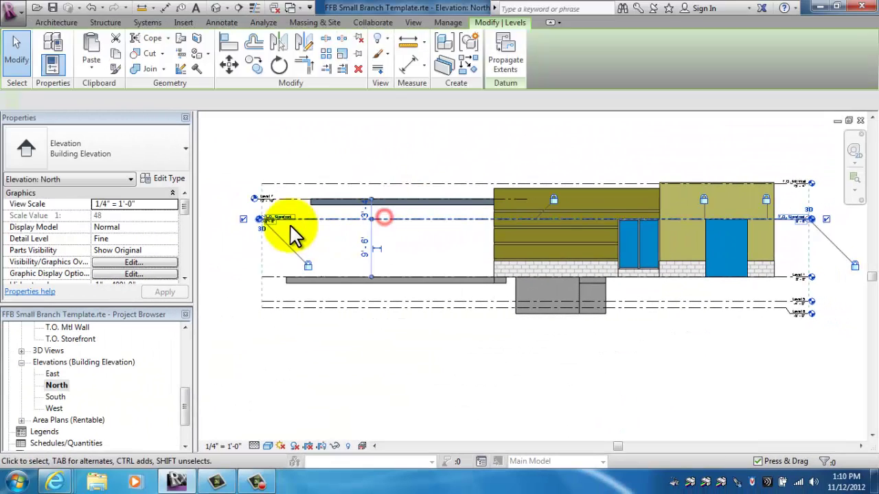
{"action": "left_click", "coordinate": [242, 216]}
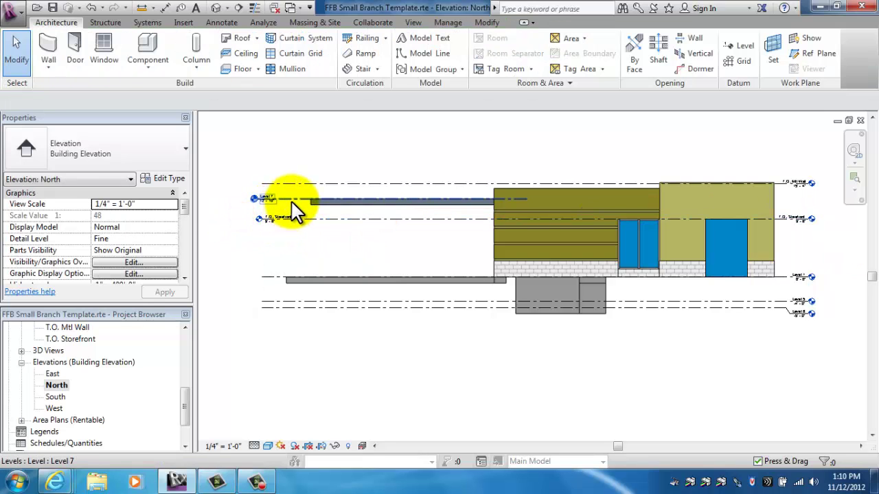
Align the left end and head of Level 7 with the left end of the T.O. Storefront level.
{"action": "left_click", "coordinate": [293, 200]}
{"action": "scroll", "coordinate": [261, 196], "scroll_direction": "up", "scroll_amount": 5}
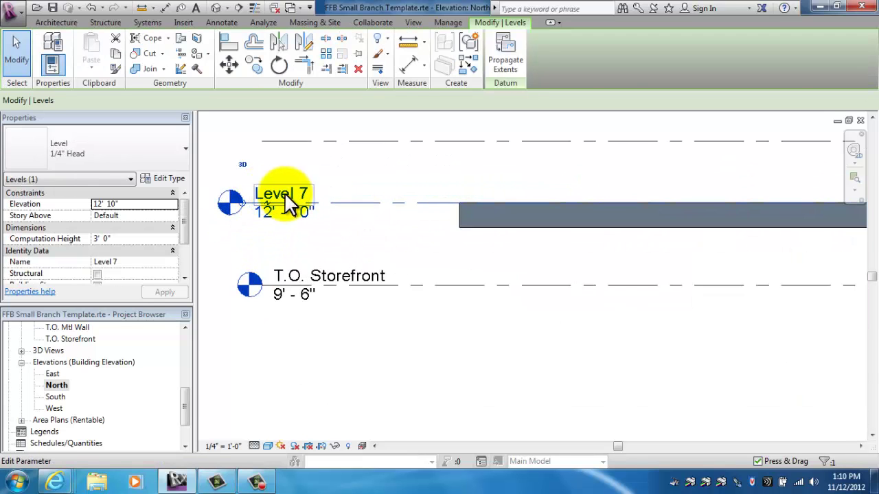
{"action": "mouse_move", "coordinate": [243, 199]}
{"action": "left_mouse_down"}
{"action": "mouse_move", "coordinate": [279, 202]}
{"action": "mouse_move", "coordinate": [250, 202]}
{"action": "left_mouse_up"}
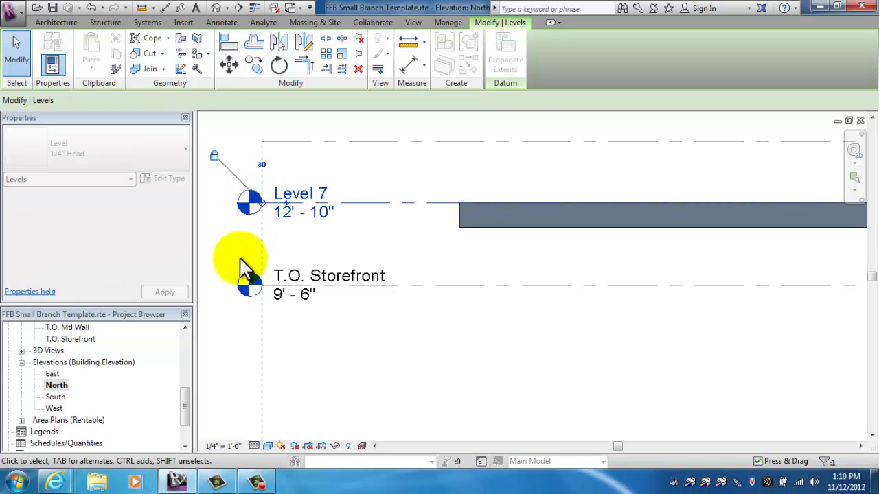
Hide the level head at the left end of the T.O. Storefront level line.
{"action": "left_click", "coordinate": [450, 289]}
{"action": "scroll", "coordinate": [431, 321], "scroll_direction": "down", "scroll_amount": 3}
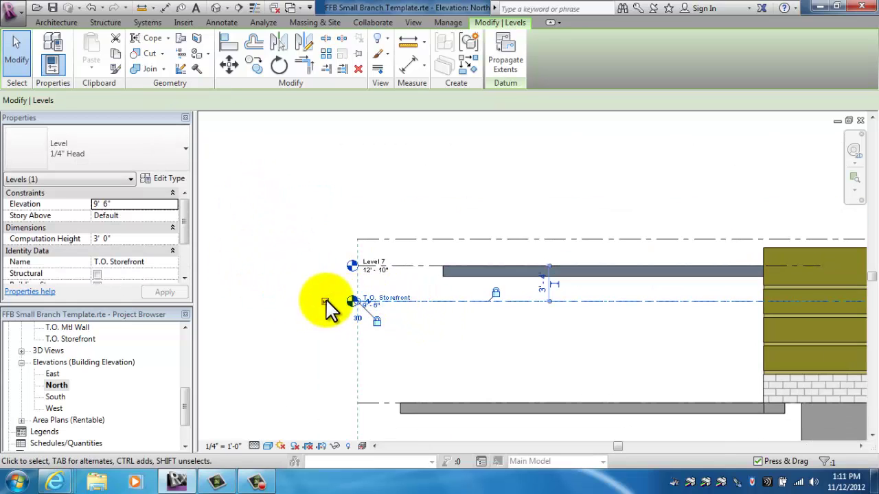
{"action": "left_click", "coordinate": [327, 302]}
{"action": "left_click", "coordinate": [453, 318]}
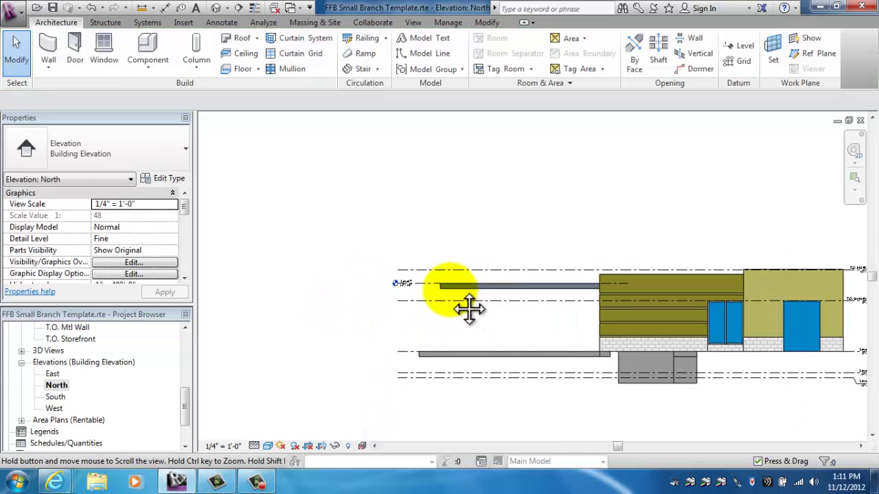